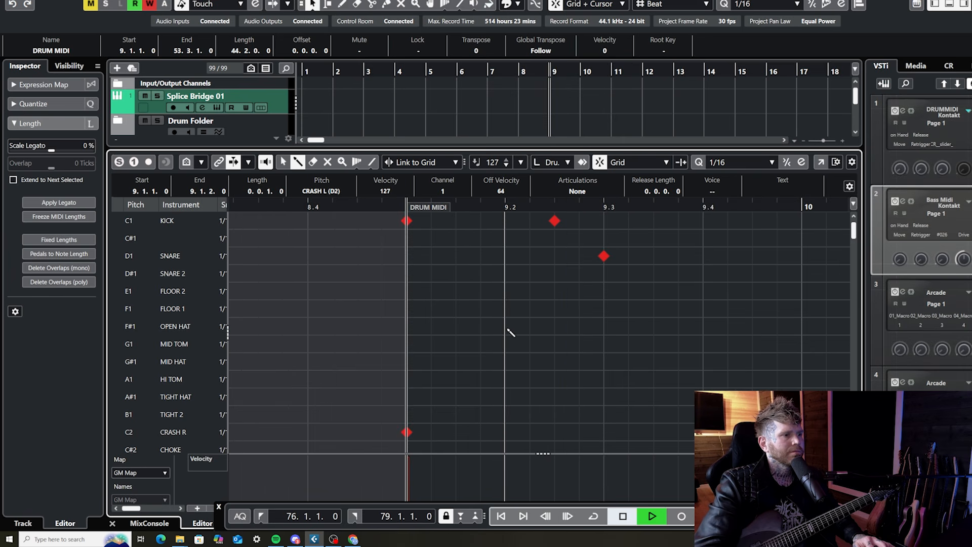
Add Open Hat hits at 9.2 and 9.3 in the DRUM MIDI part and play the beat from bar 9
{"action": "left_click", "coordinate": [504, 326]}
{"action": "key", "text": "space"}
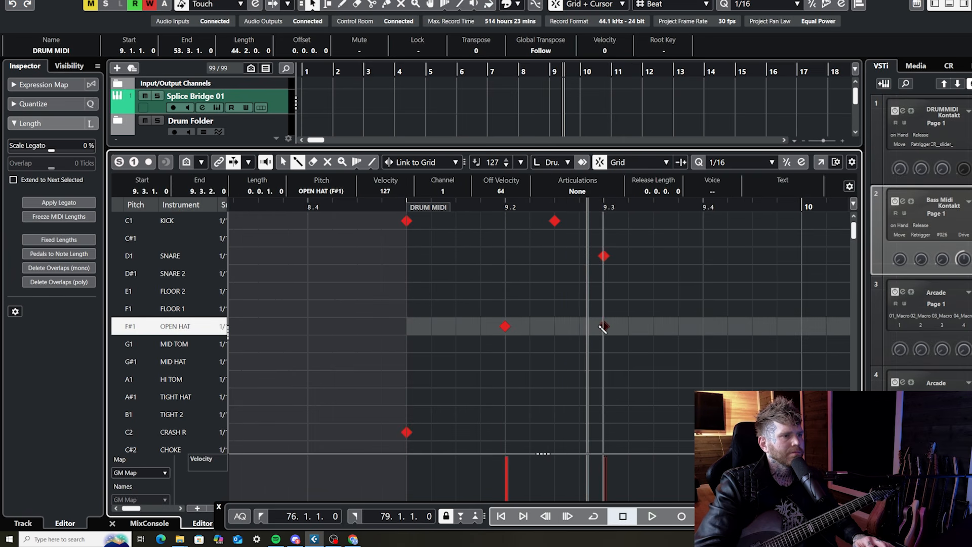
{"action": "left_click", "coordinate": [403, 206]}
{"action": "key", "text": "space"}
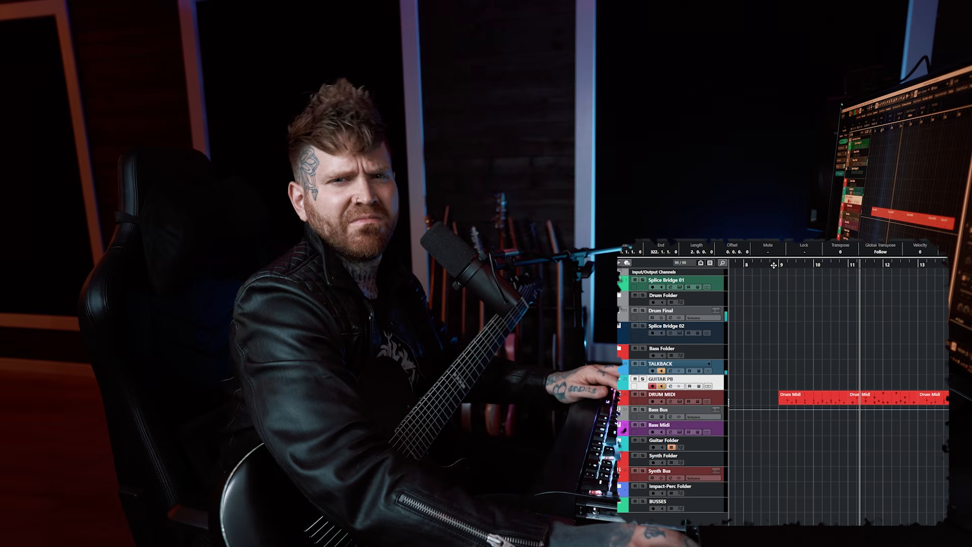
Play the drum and guitar loop across bars 9 to 17, then stop playback
{"action": "key", "text": "g"}
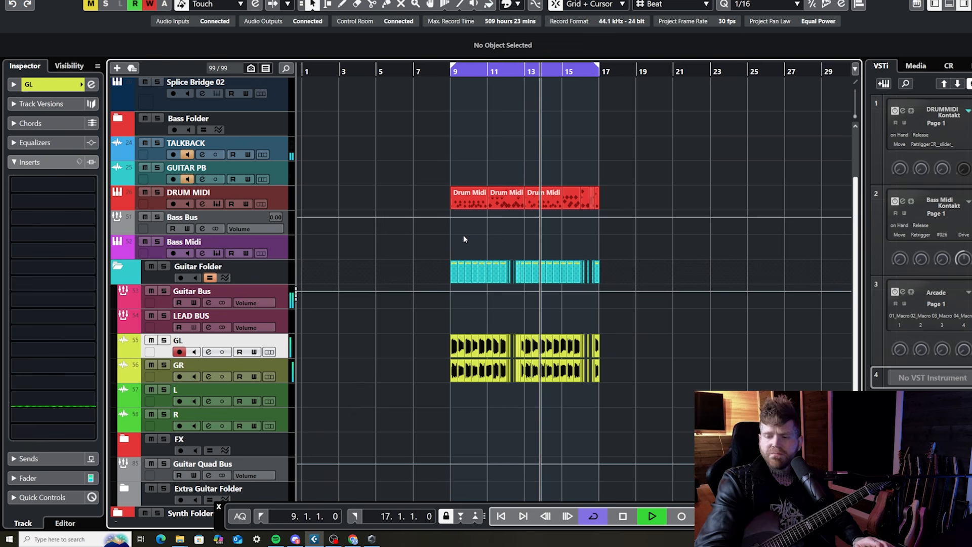
{"action": "key", "text": "h"}
{"action": "key", "text": "h"}
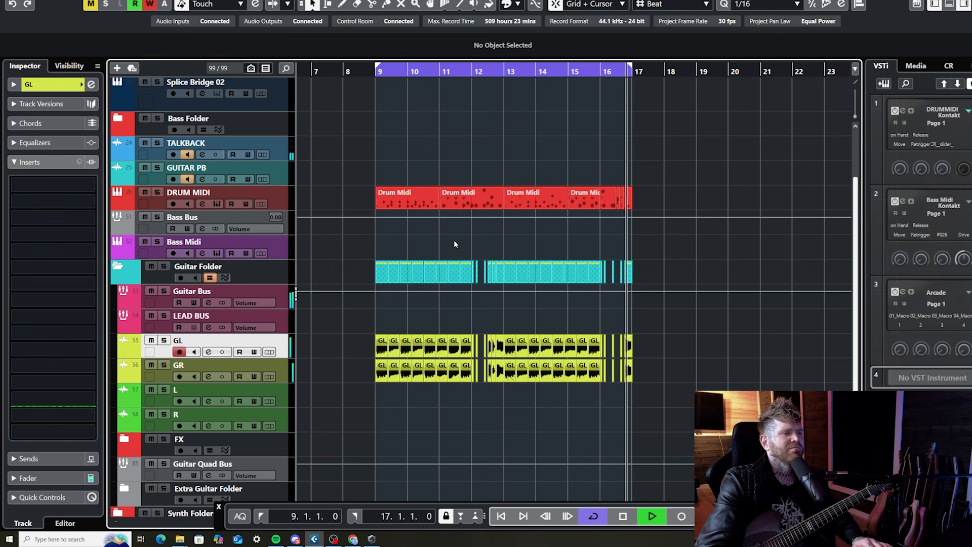
{"action": "key", "text": "space"}
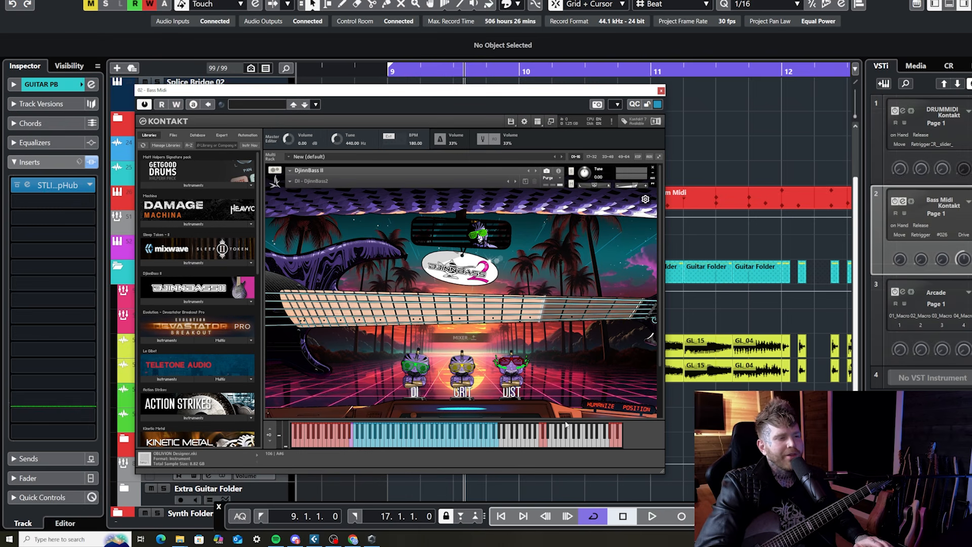
Set the DjinnBass II tuning to the Dbl Drop D preset and close the Bass Midi instrument
{"action": "left_click", "coordinate": [645, 199]}
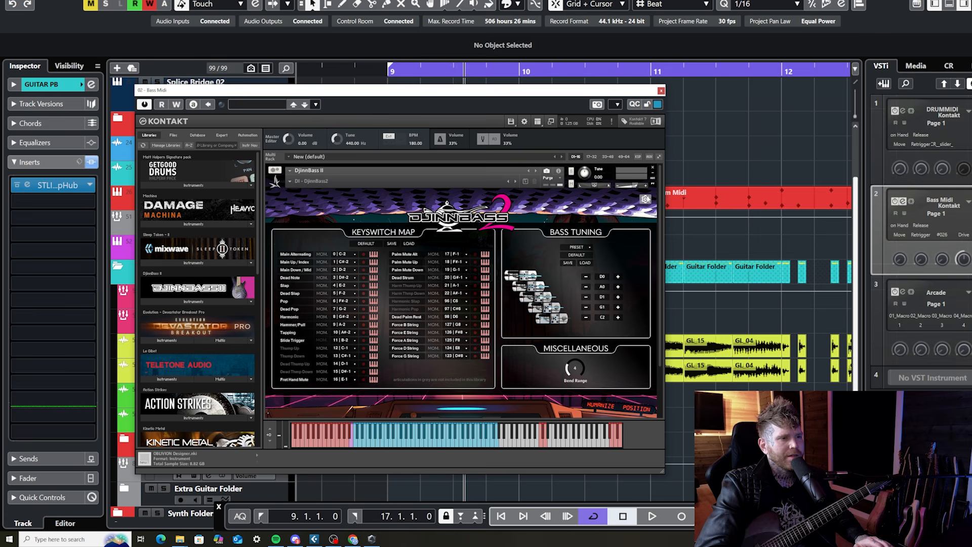
{"action": "left_click", "coordinate": [582, 248]}
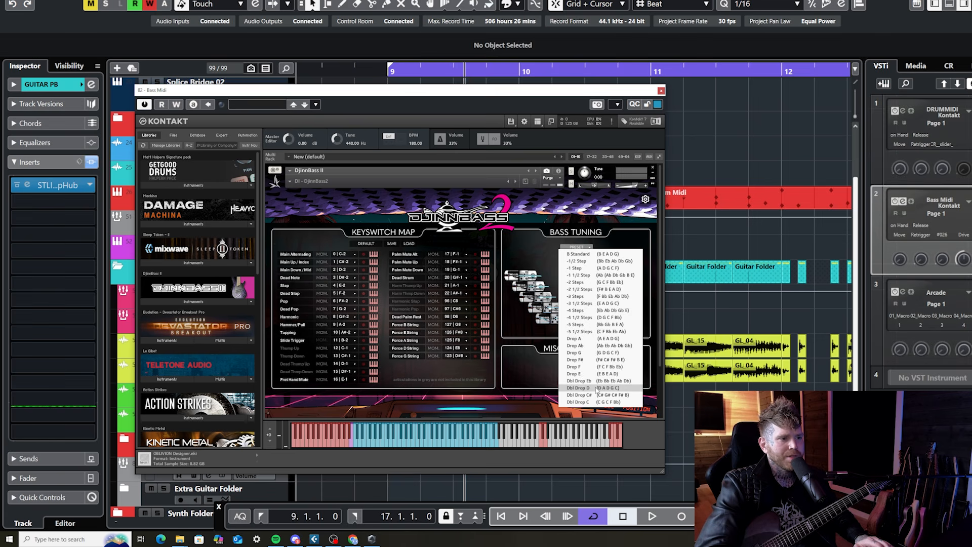
{"action": "left_click", "coordinate": [597, 389]}
{"action": "left_click", "coordinate": [662, 92]}
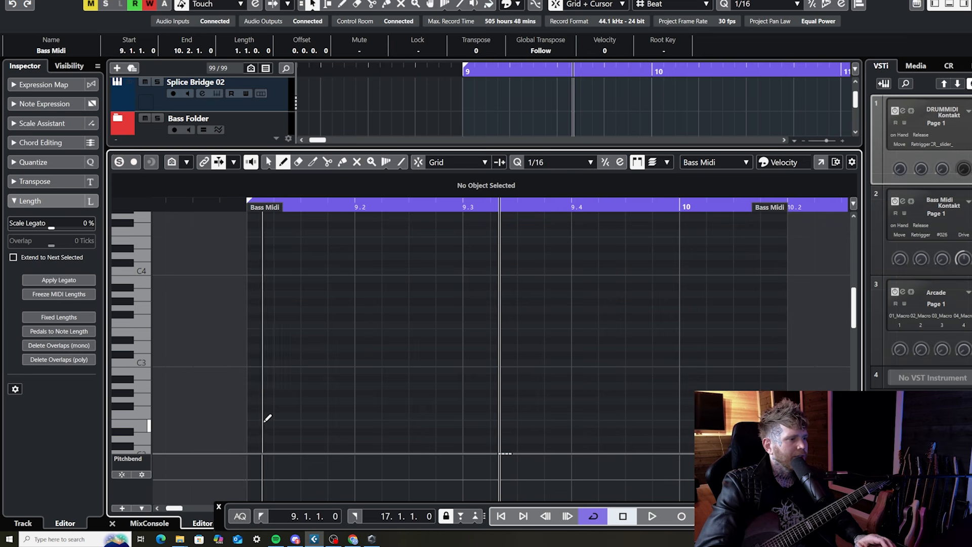
Add a long bass note from about 9.1 to 9.4.3 in the Bass Midi part and transpose it down to D1
{"action": "scroll", "coordinate": [264, 421], "scroll_direction": "down", "scroll_amount": 2}
{"action": "left_click_drag", "start_coordinate": [254, 413], "coordinate": [630, 412]}
{"action": "key", "text": "1"}
{"action": "key", "text": "Down"}
{"action": "key", "text": "Down"}
{"action": "key", "text": "Down"}
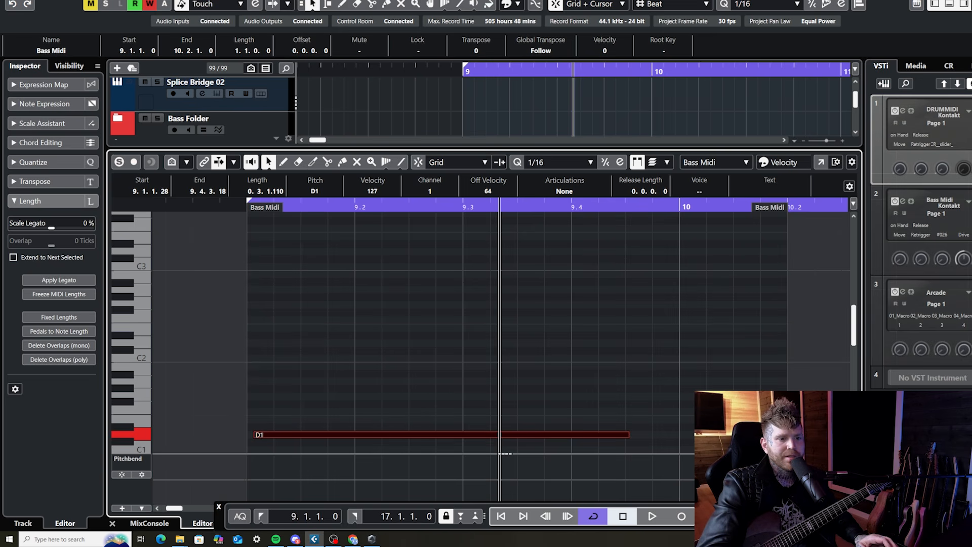
Nudge the D1 bass note slightly earlier so it starts closer to the beginning of bar 9
{"action": "key", "text": "shift+h"}
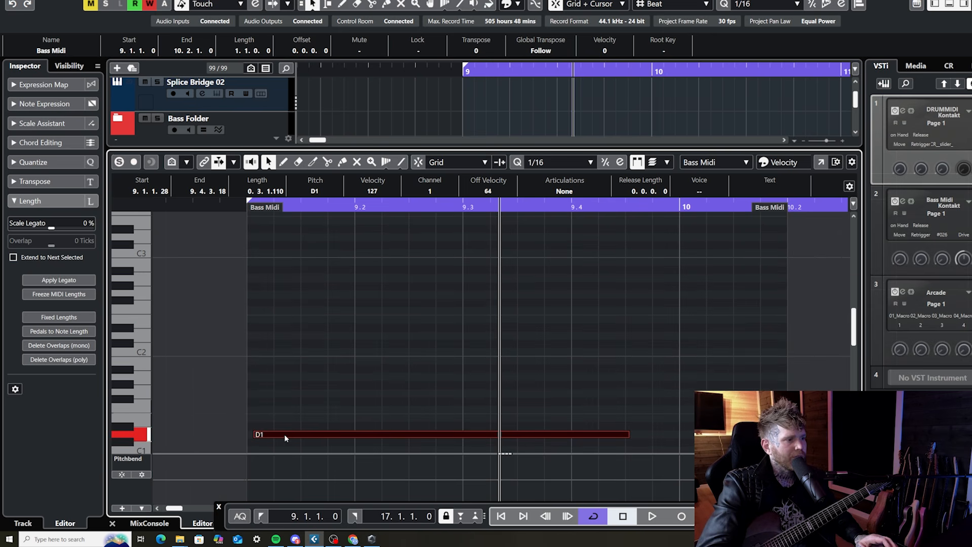
{"action": "left_click_drag", "start_coordinate": [284, 433], "coordinate": [282, 435]}
{"action": "key", "text": "h"}
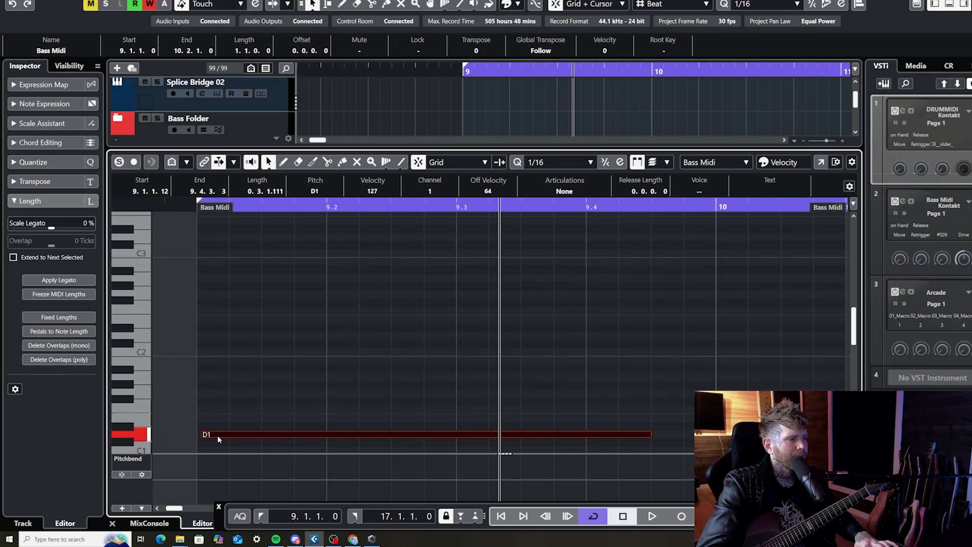
{"action": "left_click_drag", "start_coordinate": [218, 437], "coordinate": [218, 437]}
{"action": "left_click", "coordinate": [259, 206]}
{"action": "left_click_drag", "start_coordinate": [298, 359], "coordinate": [315, 451]}
{"action": "key", "text": "alt+x"}
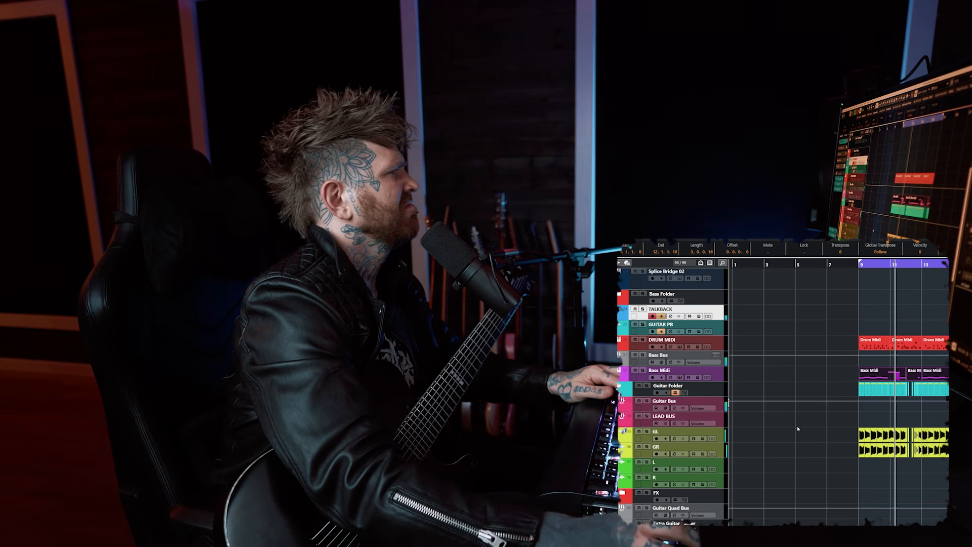
Play the arrangement, review the cabinet settings of AmpHub on the Guitar Bus, and close the plugin
{"action": "key", "text": "g"}
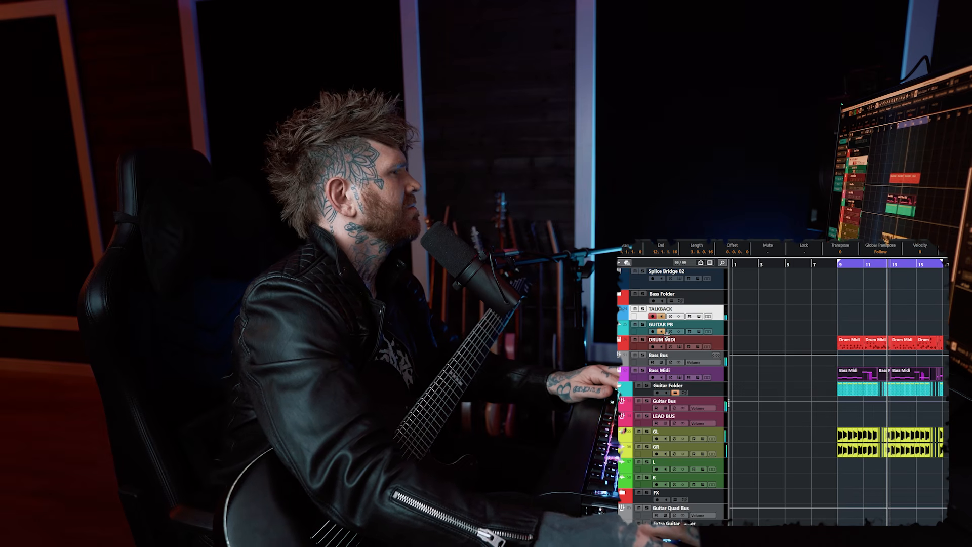
{"action": "left_click", "coordinate": [662, 317]}
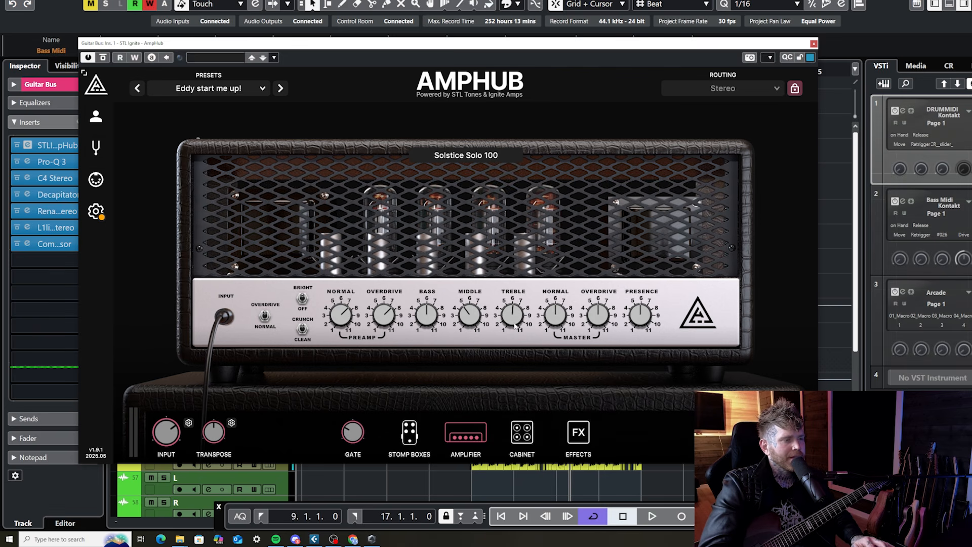
{"action": "left_click", "coordinate": [514, 435]}
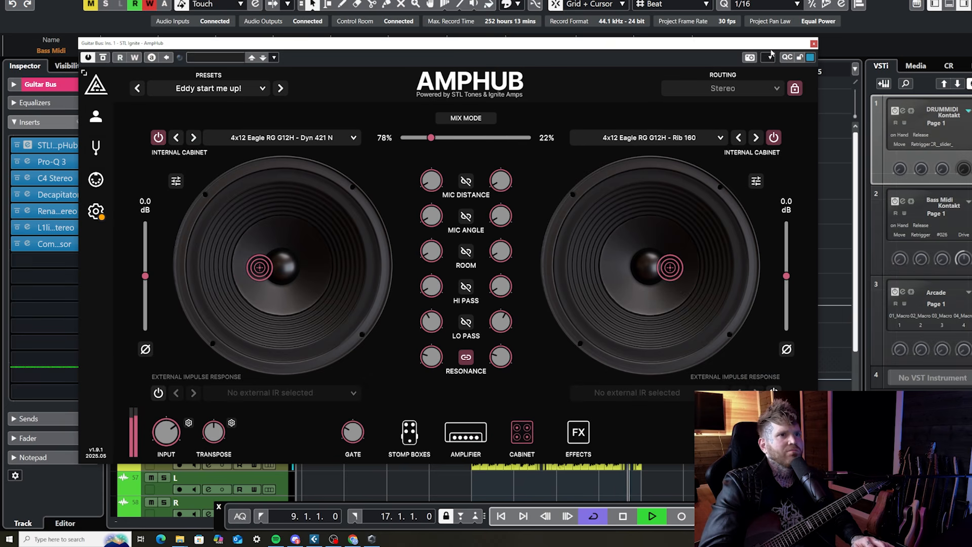
{"action": "left_click_drag", "start_coordinate": [770, 49], "coordinate": [745, 47]}
{"action": "left_click", "coordinate": [793, 42]}
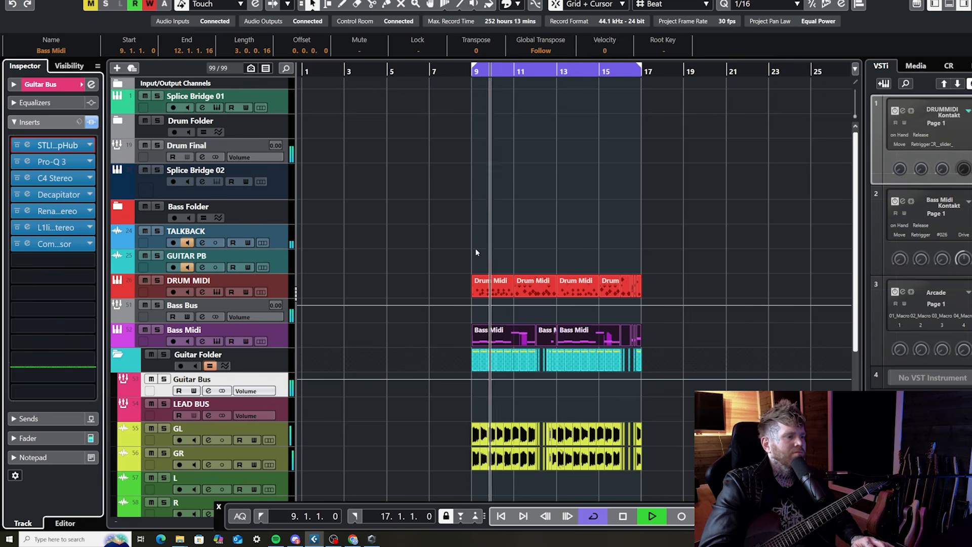
Import the SOUTHSIDE_149_hihat_barbecue_alt.wav loop from the sample browser onto track L at 4.4.1
{"action": "left_click", "coordinate": [51, 87]}
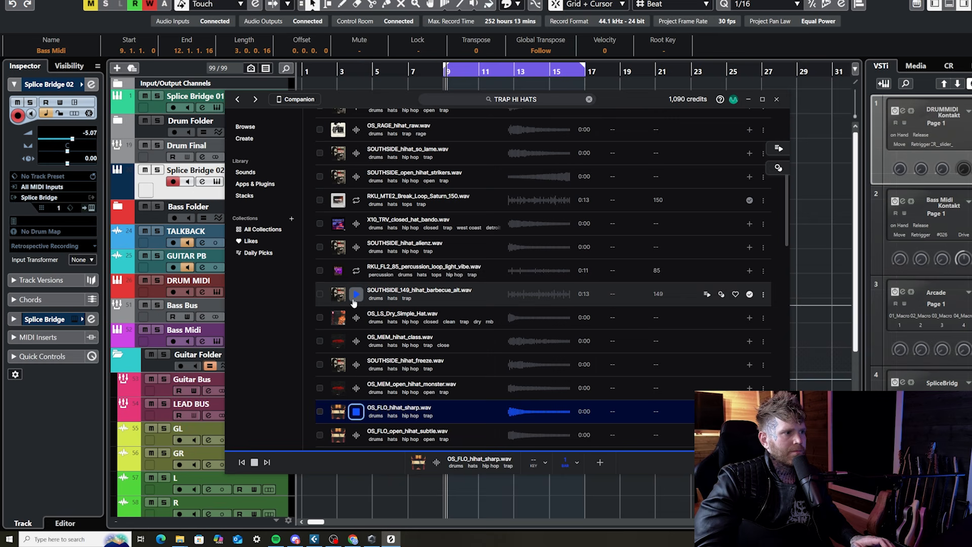
{"action": "left_click", "coordinate": [356, 294]}
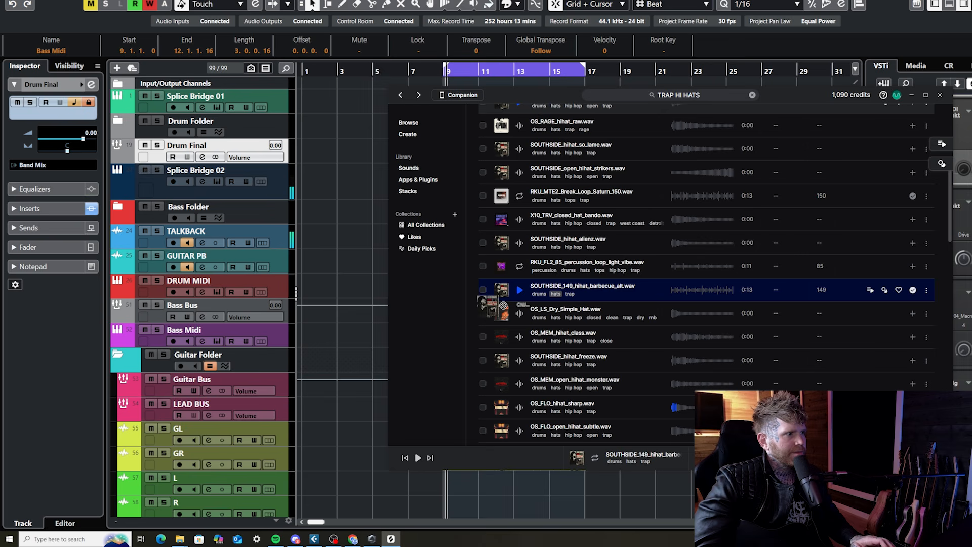
{"action": "left_click_drag", "start_coordinate": [369, 470], "coordinate": [377, 357]}
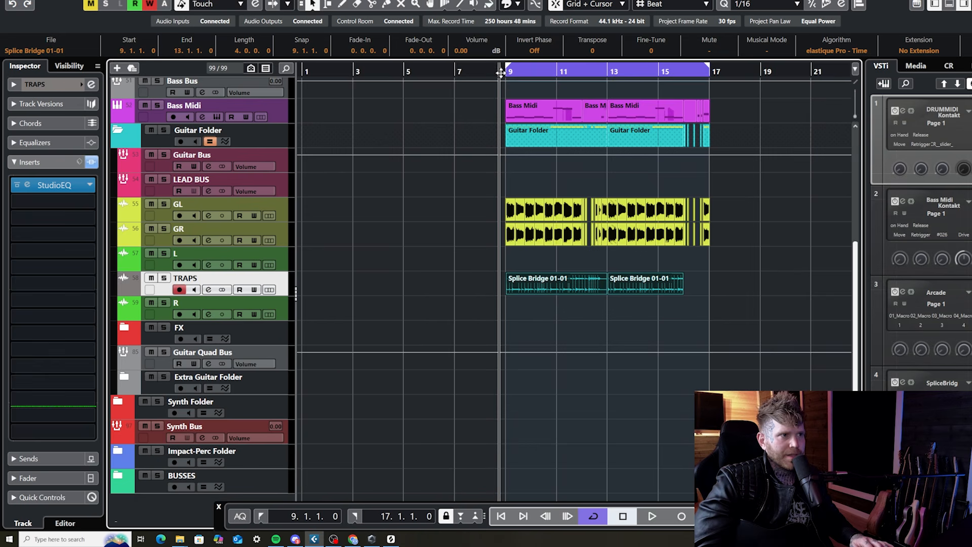
Play the section and extend the second Splice Bridge 01-01 clip on the TRAPS track to bar 17
{"action": "key", "text": "space"}
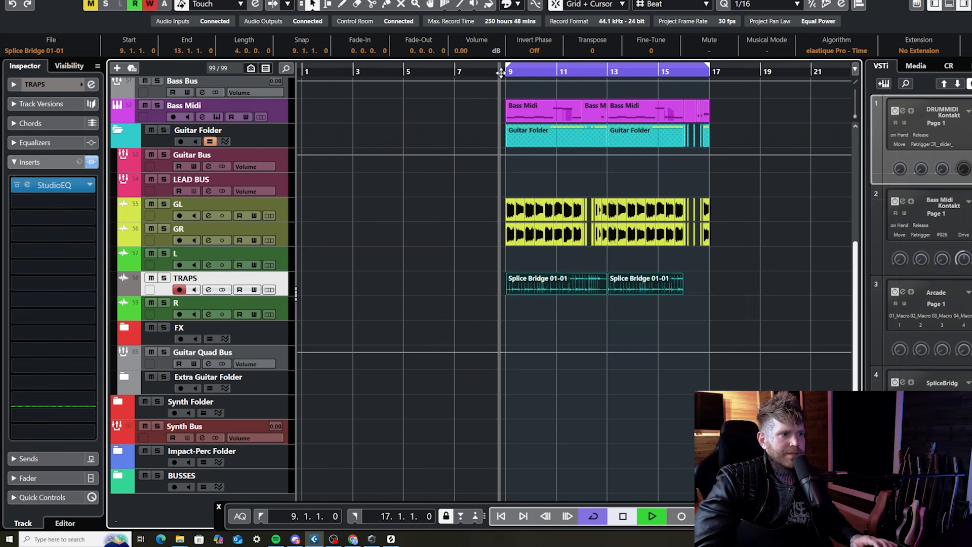
{"action": "left_click", "coordinate": [584, 299]}
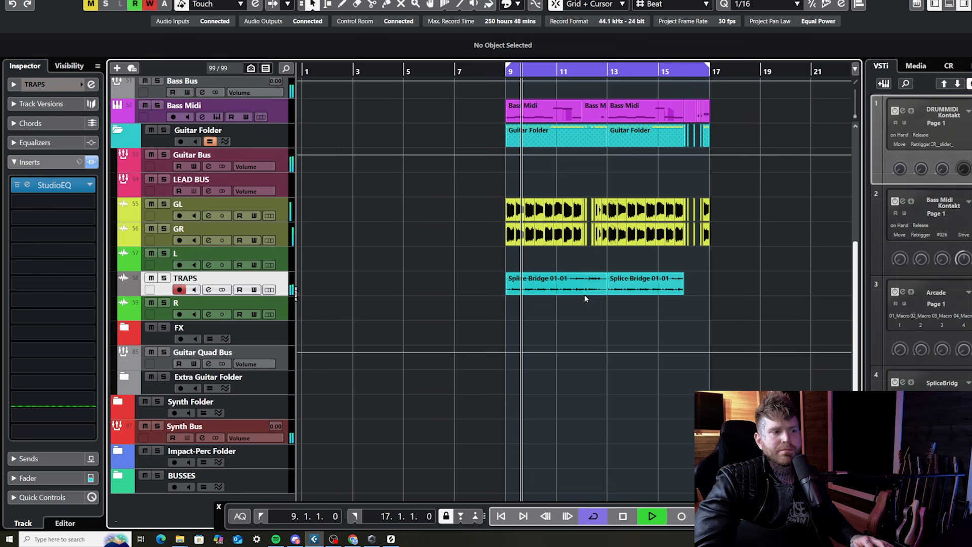
{"action": "left_click", "coordinate": [667, 296]}
{"action": "left_click_drag", "start_coordinate": [682, 291], "coordinate": [709, 292]}
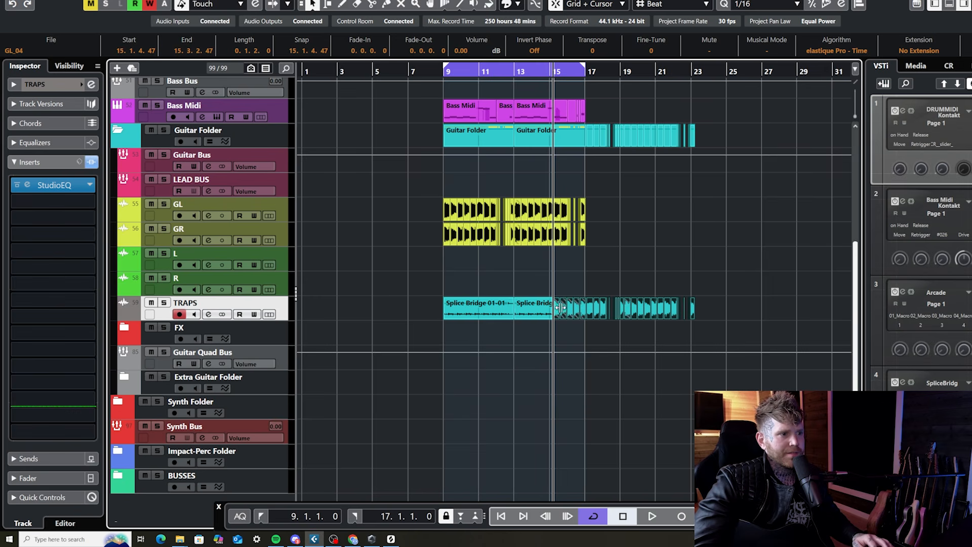
Place the copied guitar clips on track L, align their start to 4.1.1, and play them briefly
{"action": "left_click_drag", "start_coordinate": [557, 314], "coordinate": [373, 265]}
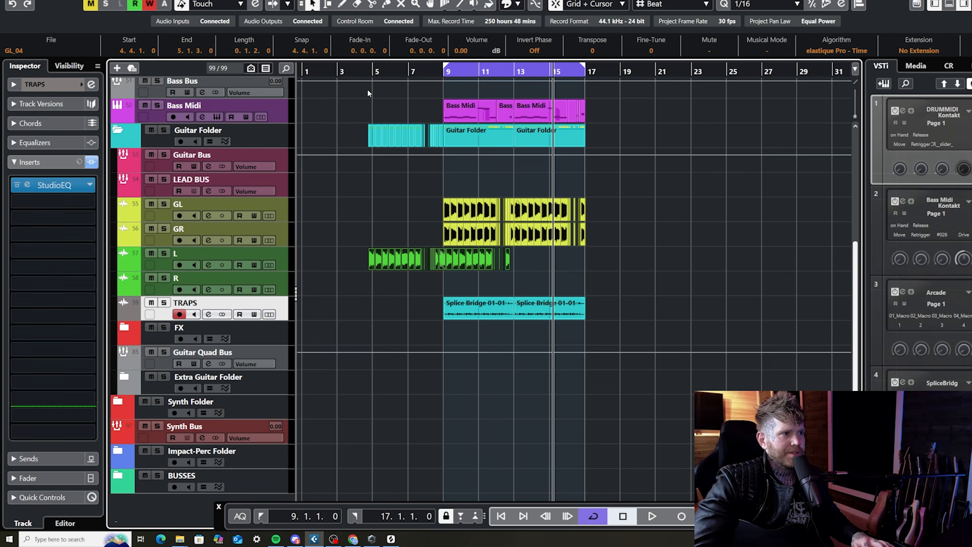
{"action": "key", "text": "h"}
{"action": "key", "text": "h"}
{"action": "key", "text": "h"}
{"action": "key", "text": "h"}
{"action": "key", "text": "h"}
{"action": "left_click_drag", "start_coordinate": [490, 258], "coordinate": [456, 257]}
{"action": "key", "text": "g"}
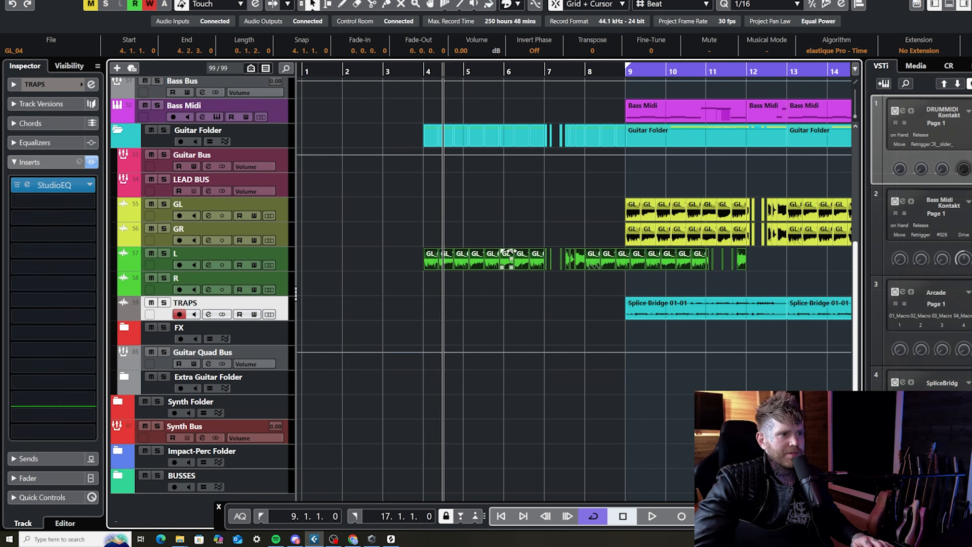
{"action": "key", "text": "space"}
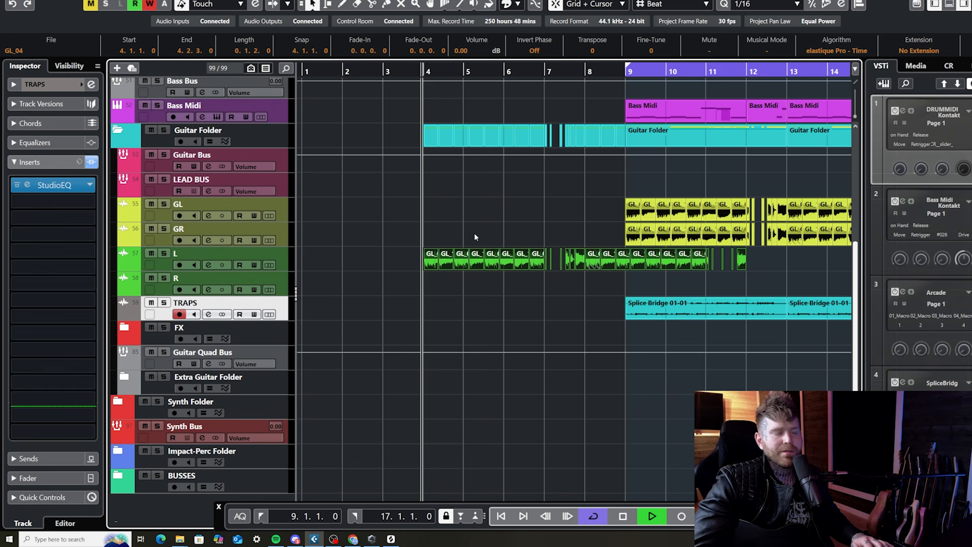
{"action": "key", "text": "space"}
Move the guitar clips on track L to start at 5.1.1 and play them
{"action": "left_click_drag", "start_coordinate": [435, 267], "coordinate": [494, 262]}
{"action": "key", "text": "h"}
{"action": "key", "text": "h"}
{"action": "key", "text": "h"}
{"action": "key", "text": "h"}
{"action": "left_click_drag", "start_coordinate": [571, 258], "coordinate": [610, 257]}
{"action": "key", "text": "space"}
{"action": "key", "text": "g"}
{"action": "key", "text": "g"}
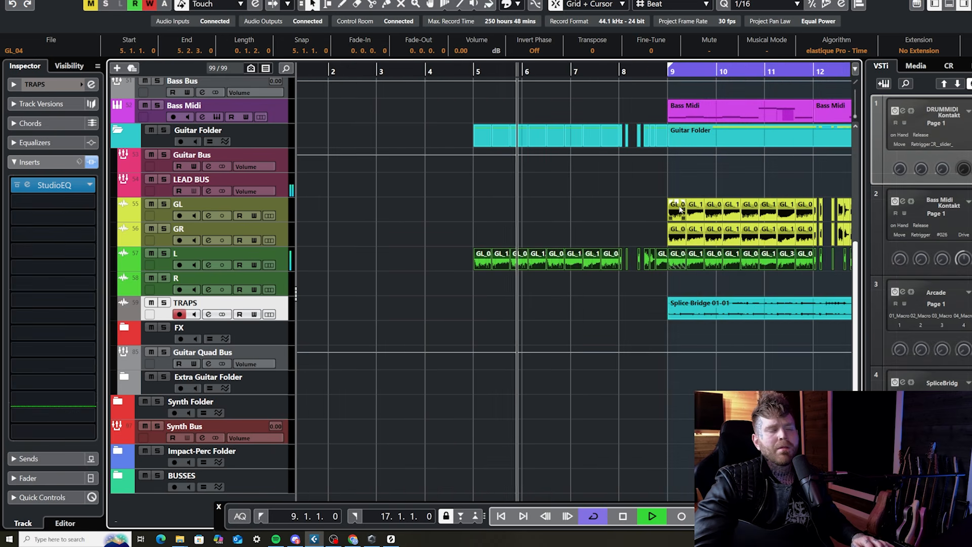
Shorten the guitar phrase on track L to bars 5 through 7 by removing its clips from bar 8 onward
{"action": "key", "text": "g"}
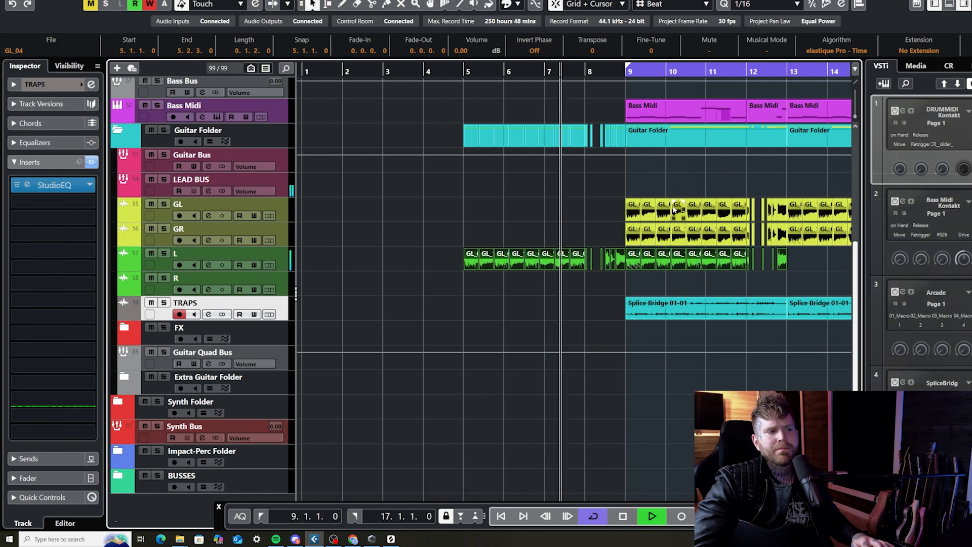
{"action": "key", "text": "h"}
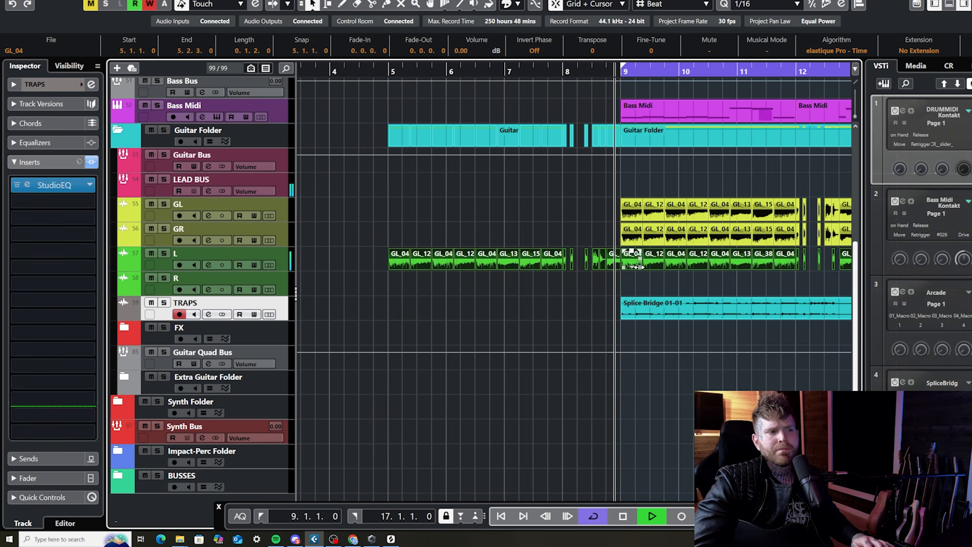
{"action": "key", "text": "g"}
{"action": "key", "text": "g"}
Copy the GR guitar clips from bar 16 onward and paste them on the GR track at bar 8
{"action": "left_click_drag", "start_coordinate": [746, 250], "coordinate": [707, 232]}
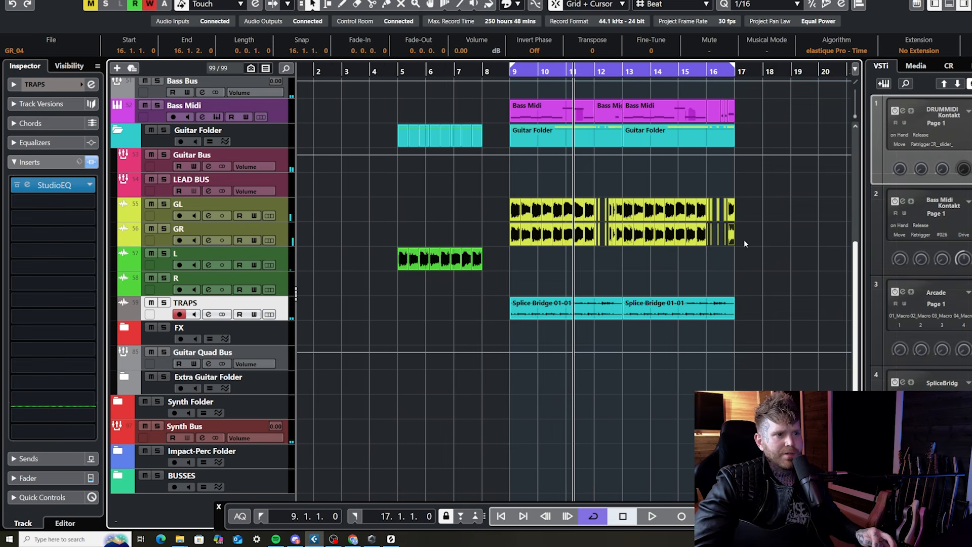
{"action": "left_click", "coordinate": [482, 74]}
{"action": "left_click", "coordinate": [218, 230]}
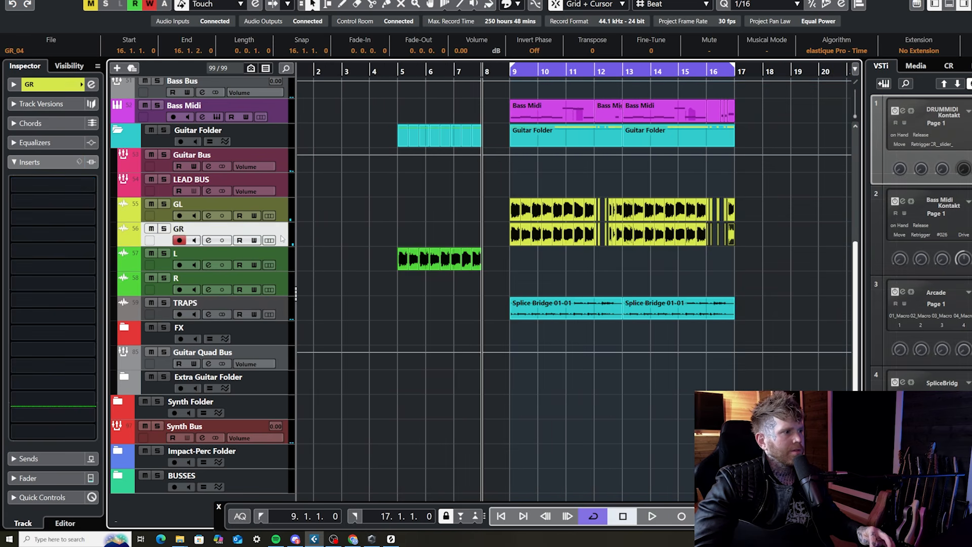
{"action": "key", "text": "ctrl+v"}
Play back the transition from the guitar fill in bar 8 into the section at bar 9
{"action": "key", "text": "space"}
{"action": "key", "text": "h"}
{"action": "key", "text": "h"}
{"action": "key", "text": "h"}
{"action": "key", "text": "h"}
{"action": "key", "text": "h"}
{"action": "key", "text": "h"}
{"action": "key", "text": "h"}
{"action": "key", "text": "h"}
{"action": "key", "text": "g"}
{"action": "key", "text": "g"}
{"action": "key", "text": "g"}
{"action": "key", "text": "g"}
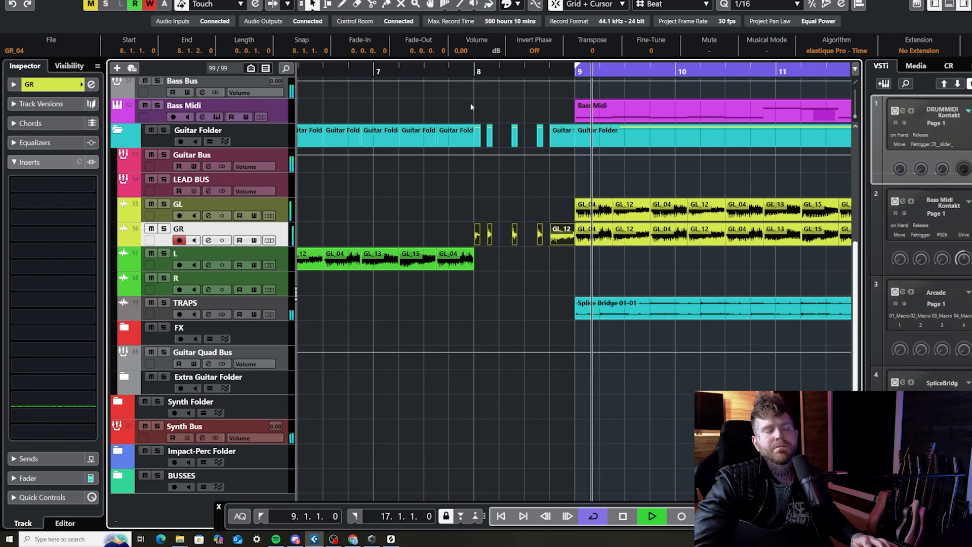
{"action": "key", "text": "space"}
{"action": "left_click", "coordinate": [548, 74]}
{"action": "key", "text": "g"}
{"action": "key", "text": "g"}
{"action": "key", "text": "g"}
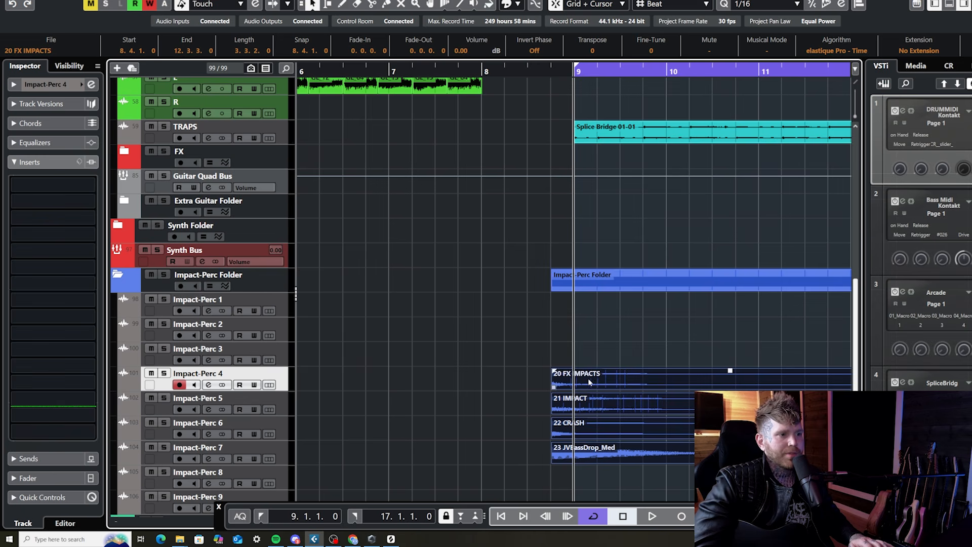
Place 20 FX IMPACTS, 21 IMPACT, 22 CRASH and 23 JVBassDrop_Med on tracks Impact-Perc 4 to 7 at bar 9
{"action": "left_click_drag", "start_coordinate": [588, 381], "coordinate": [612, 381]}
{"action": "key", "text": "g"}
{"action": "key", "text": "g"}
{"action": "key", "text": "g"}
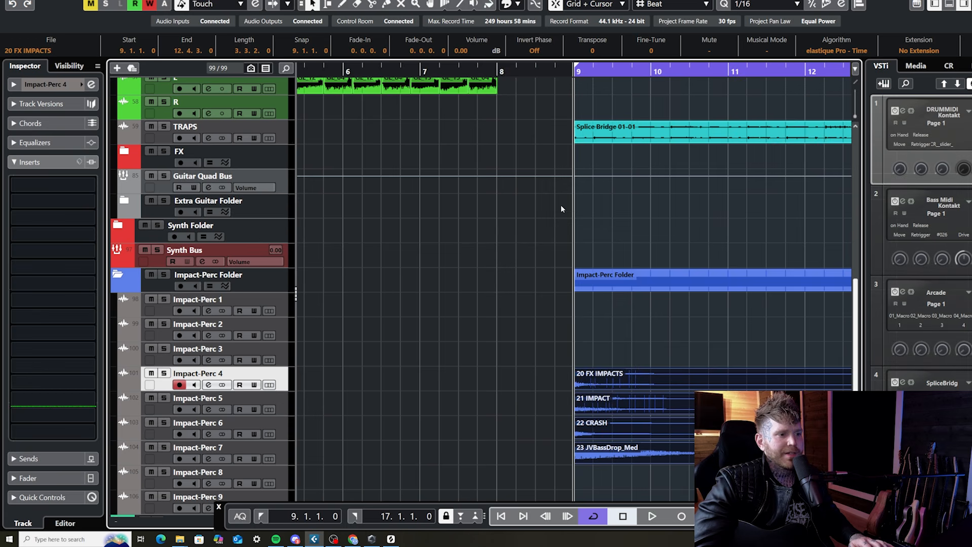
Play the guitar intro leading into bar 9 to hear the impact layers with the full section
{"action": "scroll", "coordinate": [570, 220], "scroll_direction": "up", "scroll_amount": 3}
{"action": "key", "text": "space"}
{"action": "scroll", "coordinate": [574, 234], "scroll_direction": "down", "scroll_amount": 3}
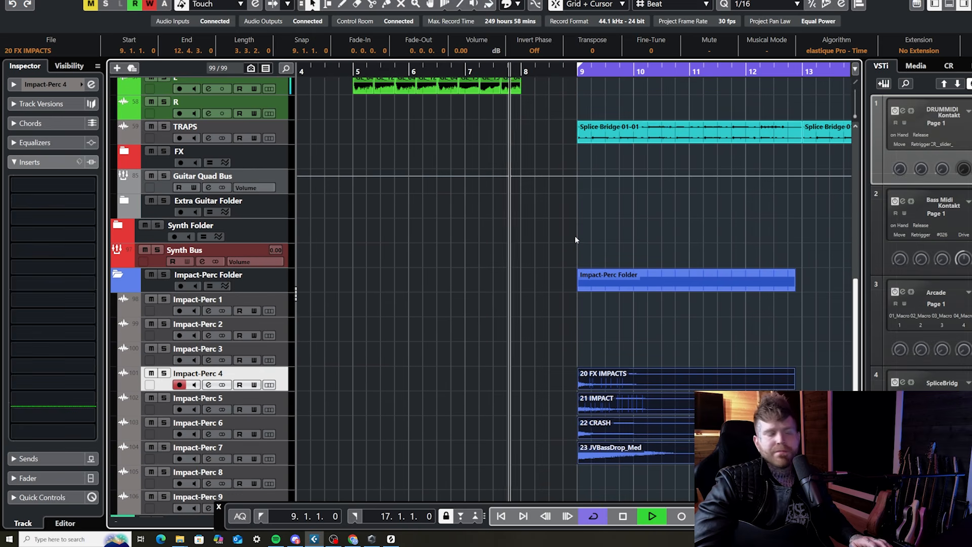
{"action": "key", "text": "g"}
{"action": "key", "text": "g"}
{"action": "key", "text": "g"}
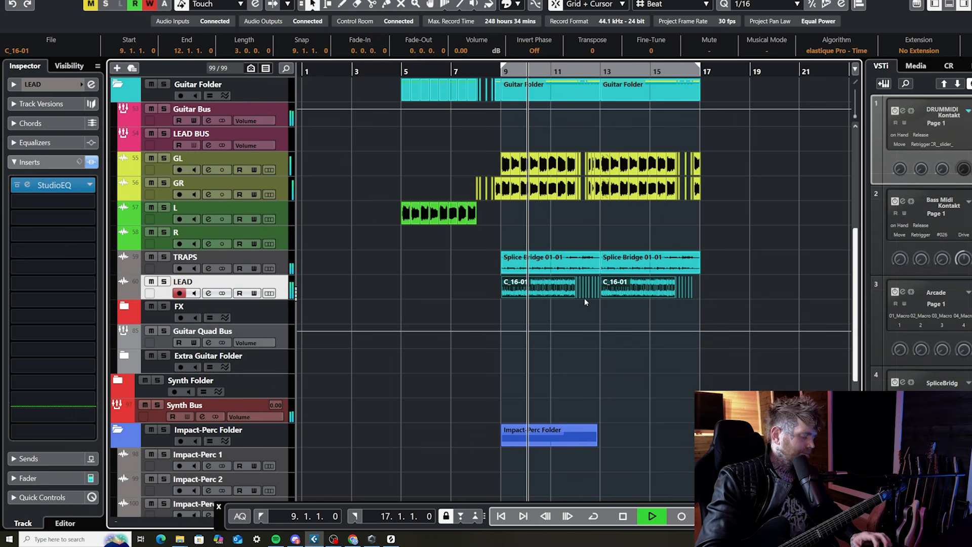
Play the section from bar 9 with the LEAD track muted to compare it with the layered version
{"action": "left_click", "coordinate": [567, 294]}
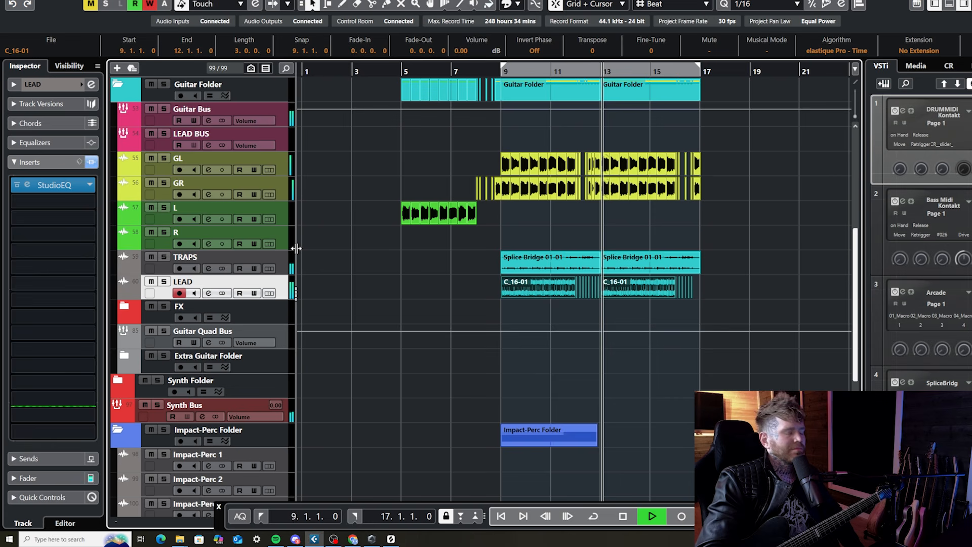
{"action": "key", "text": "g"}
{"action": "key", "text": "h"}
{"action": "key", "text": "h"}
{"action": "key", "text": "h"}
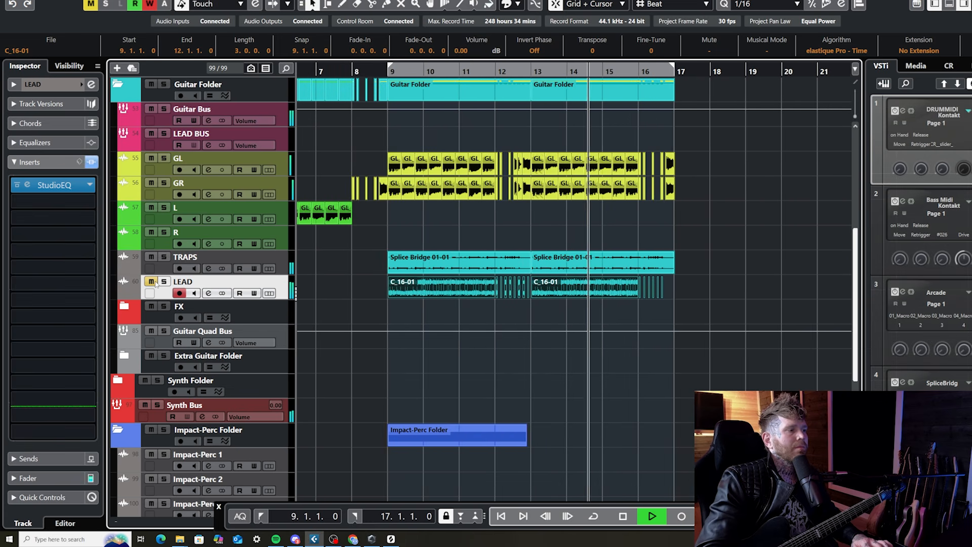
{"action": "key", "text": "space"}
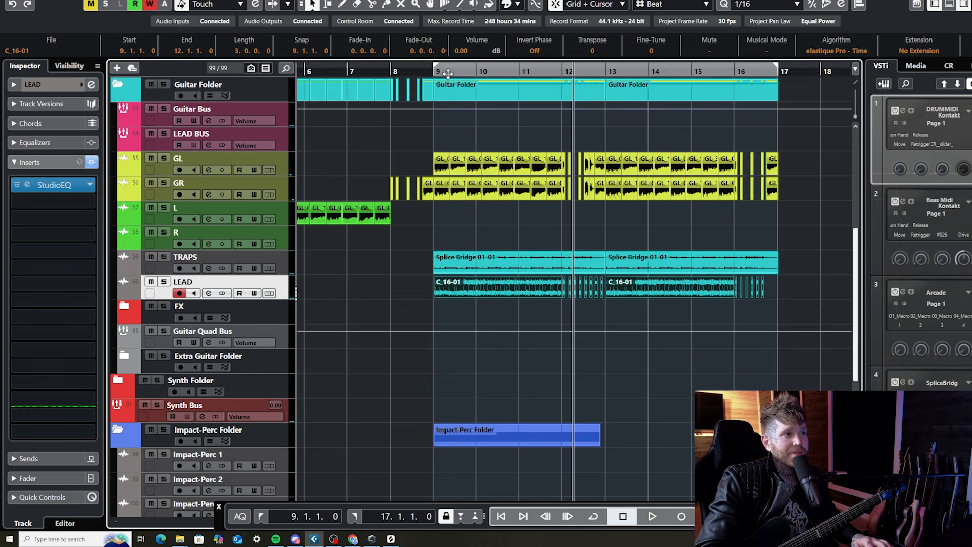
Play from bar 9 with the LEAD track soloed, and bring the full mix back in during playback
{"action": "left_click", "coordinate": [429, 73]}
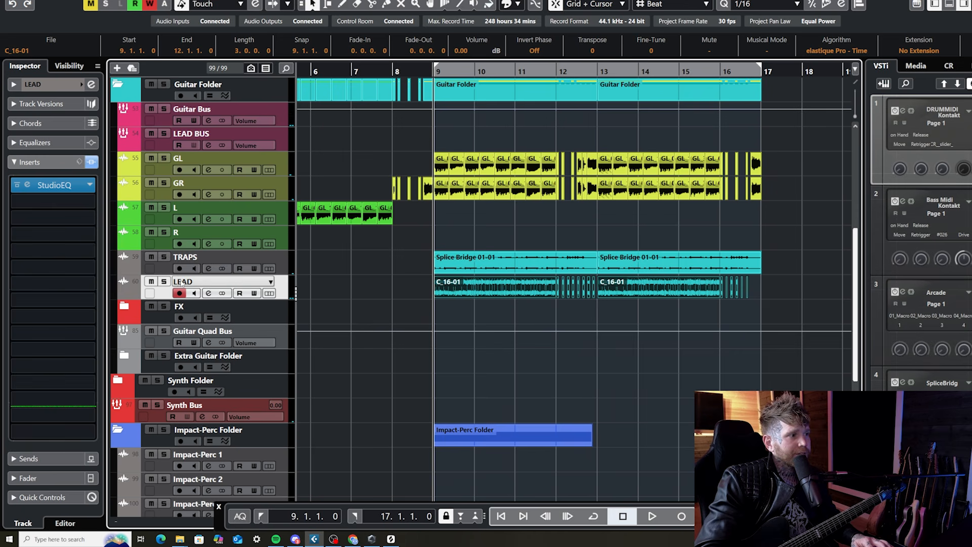
{"action": "left_click", "coordinate": [163, 281]}
{"action": "scroll", "coordinate": [229, 282], "scroll_direction": "up", "scroll_amount": 5}
{"action": "key", "text": "space"}
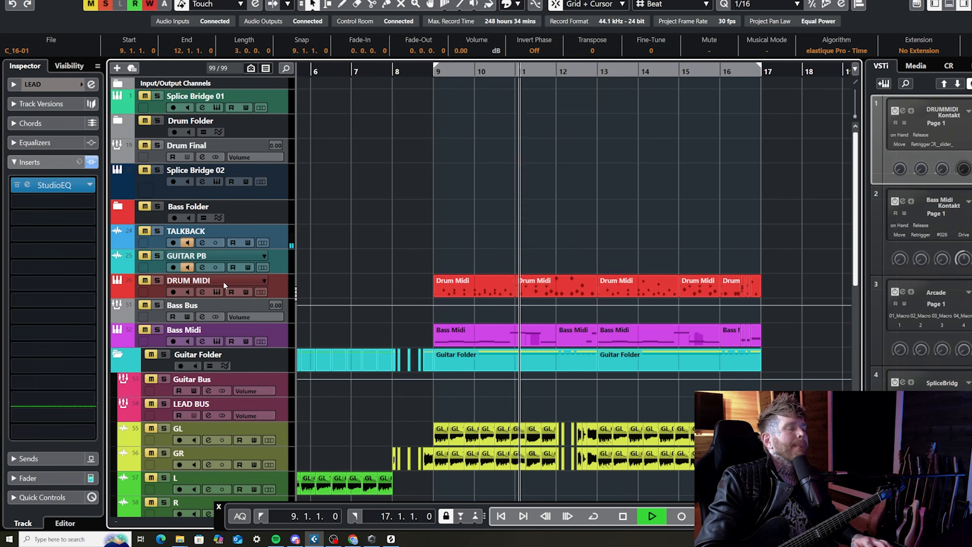
{"action": "scroll", "coordinate": [221, 281], "scroll_direction": "down", "scroll_amount": 5}
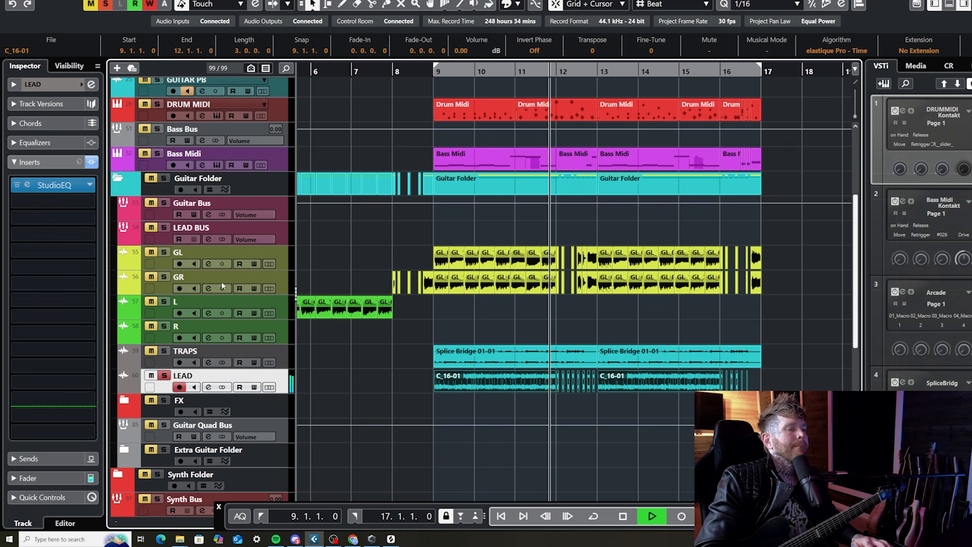
{"action": "left_click", "coordinate": [164, 378]}
{"action": "key", "text": "g"}
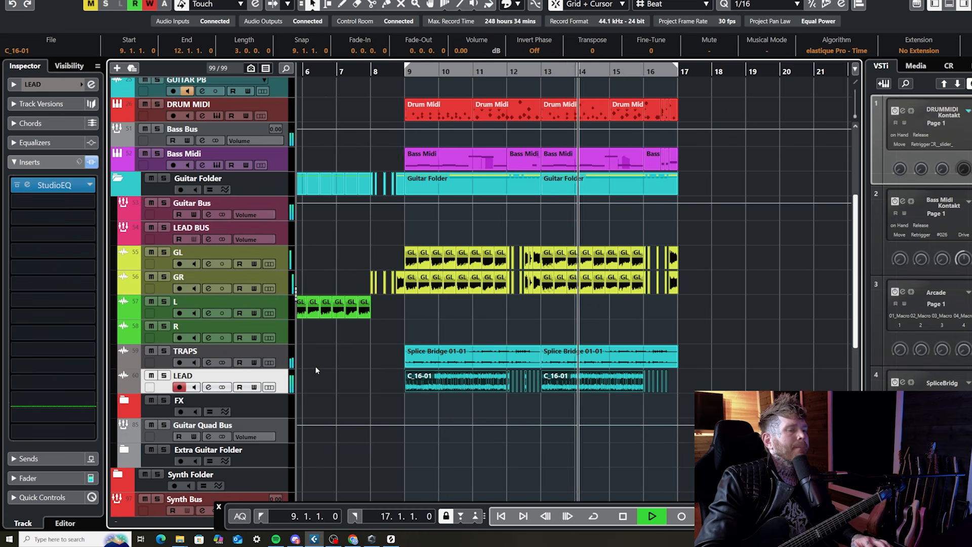
{"action": "key", "text": "g"}
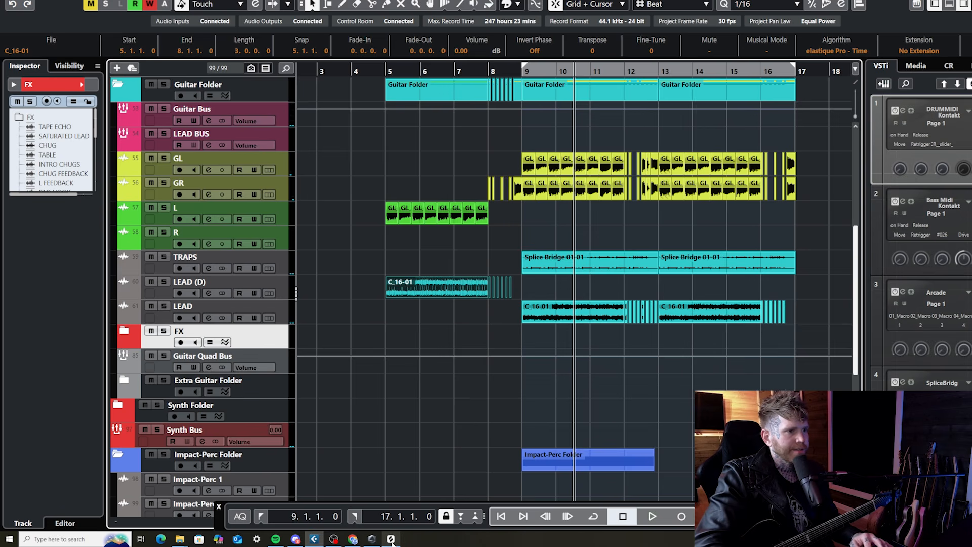
Switch to the Splice sample browser and search for "TRAP BEAT"
{"action": "left_click", "coordinate": [391, 538]}
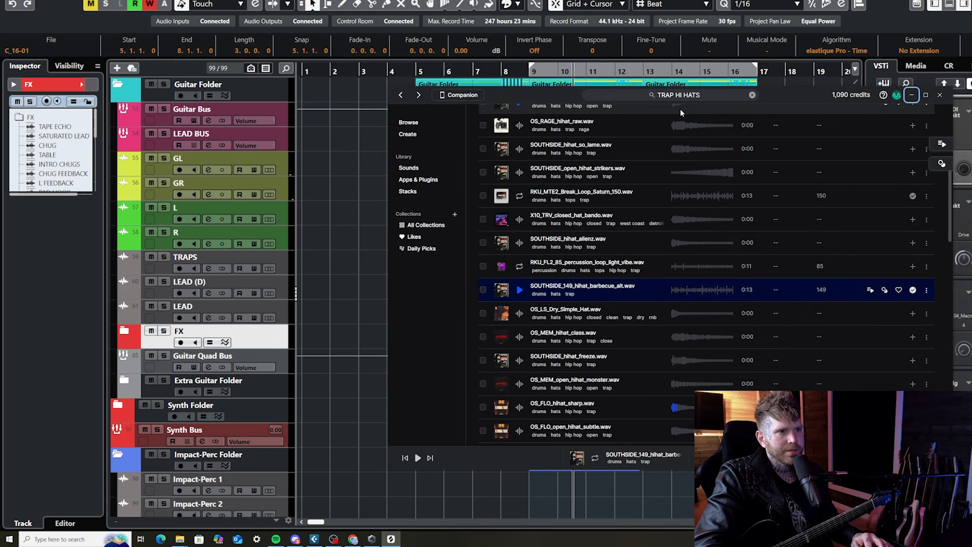
{"action": "left_click_drag", "start_coordinate": [714, 95], "coordinate": [594, 85]}
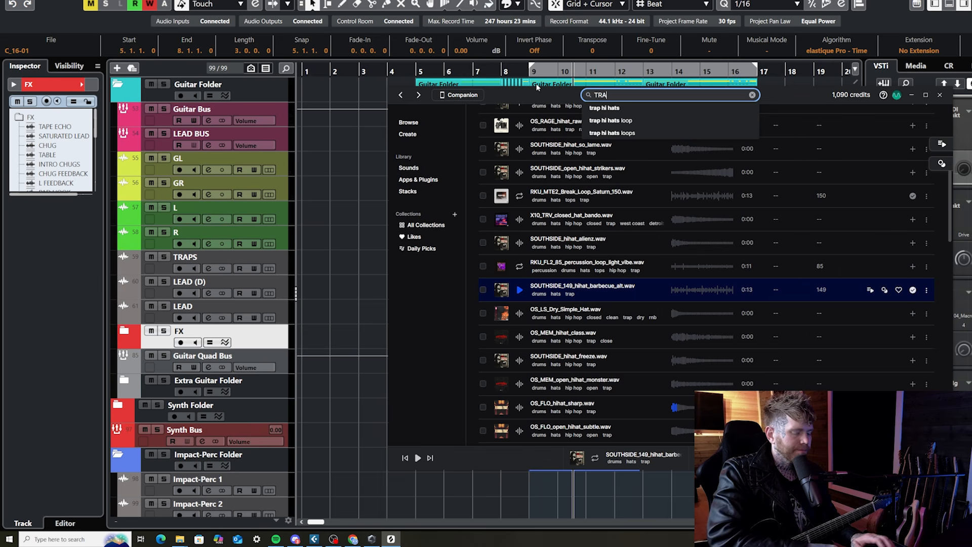
{"action": "type", "text": "BEA"}
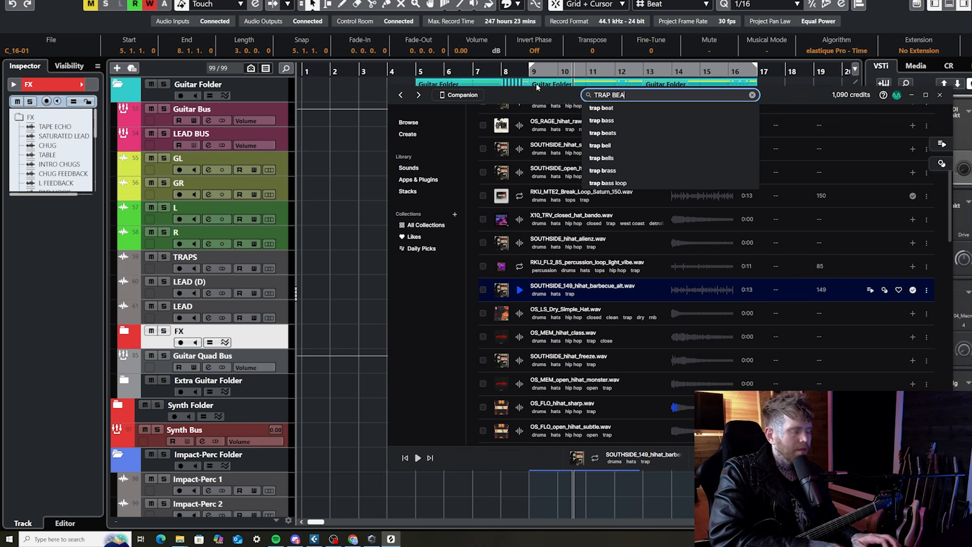
{"action": "type", "text": "T"}
{"action": "key", "text": "Return"}
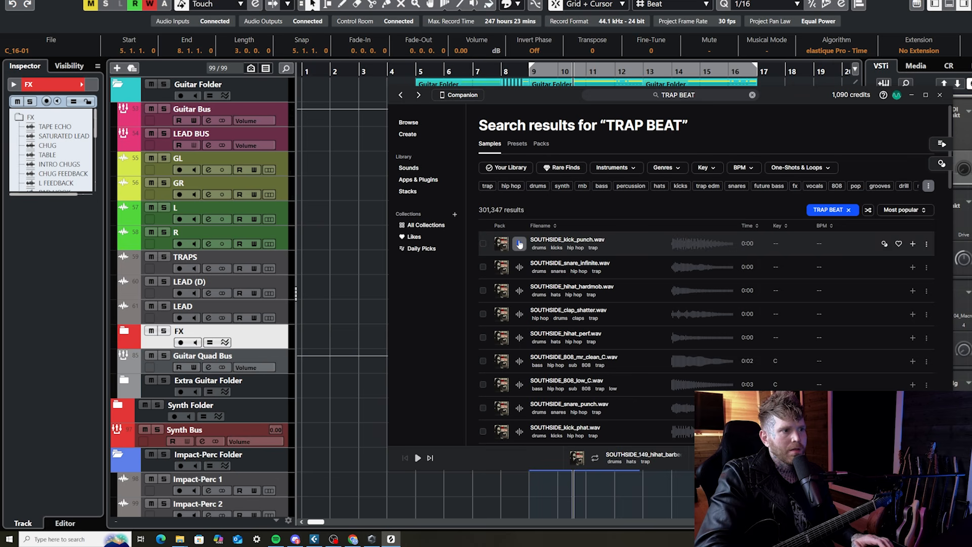
Audition samples from the trap beat results, including the RKU_MTE2_Break_Loop_Saturn_150.wav loop
{"action": "left_click", "coordinate": [519, 244]}
{"action": "scroll", "coordinate": [546, 390], "scroll_direction": "down", "scroll_amount": 5}
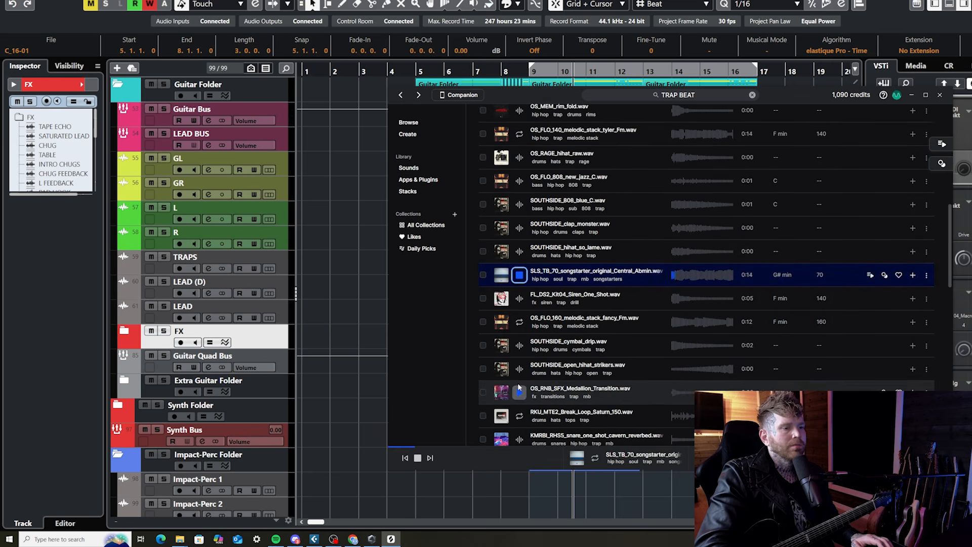
{"action": "left_click", "coordinate": [520, 417]}
{"action": "scroll", "coordinate": [550, 387], "scroll_direction": "down", "scroll_amount": 1}
{"action": "scroll", "coordinate": [550, 388], "scroll_direction": "down", "scroll_amount": 1}
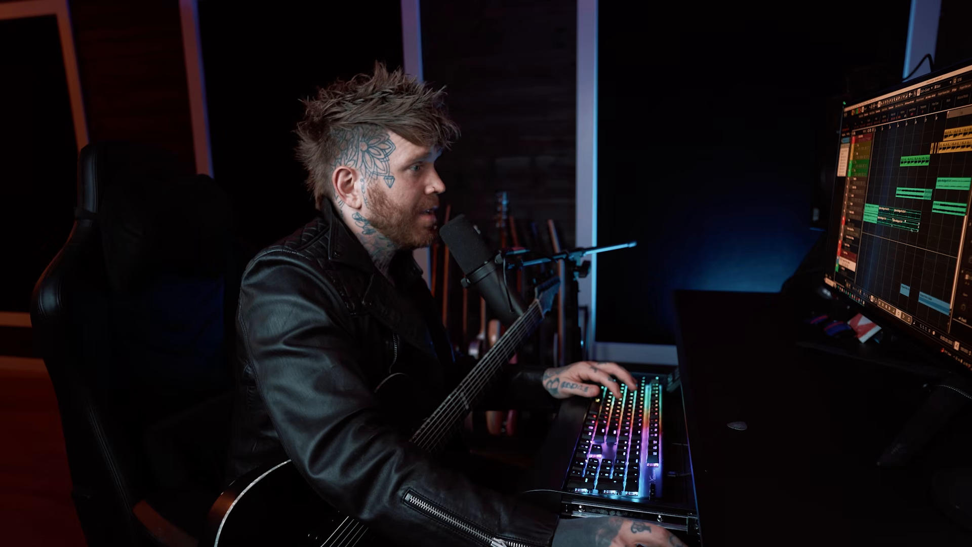
Play the intro with the TRAP and TRAP HATS loops leading toward bar 8
{"action": "left_click", "coordinate": [625, 315]}
{"action": "key", "text": "space"}
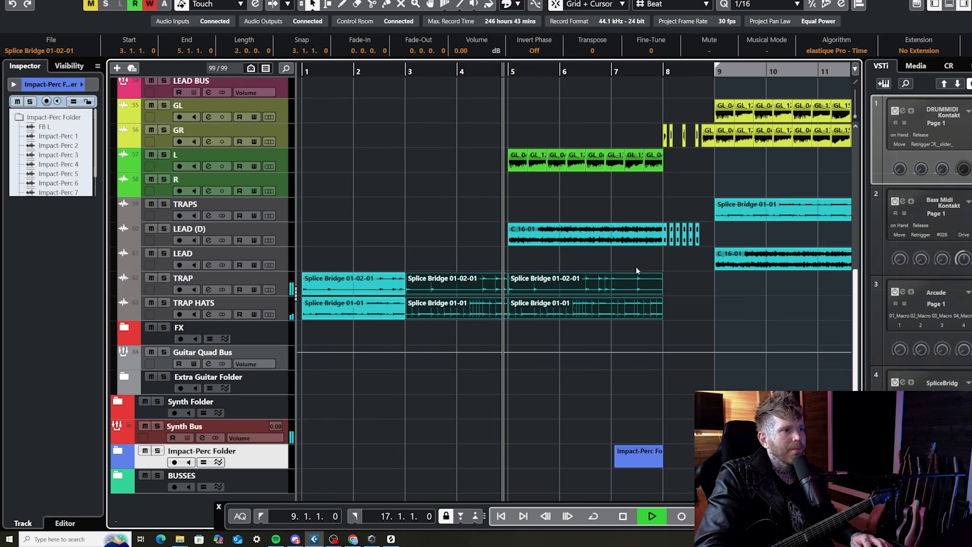
{"action": "key", "text": "g"}
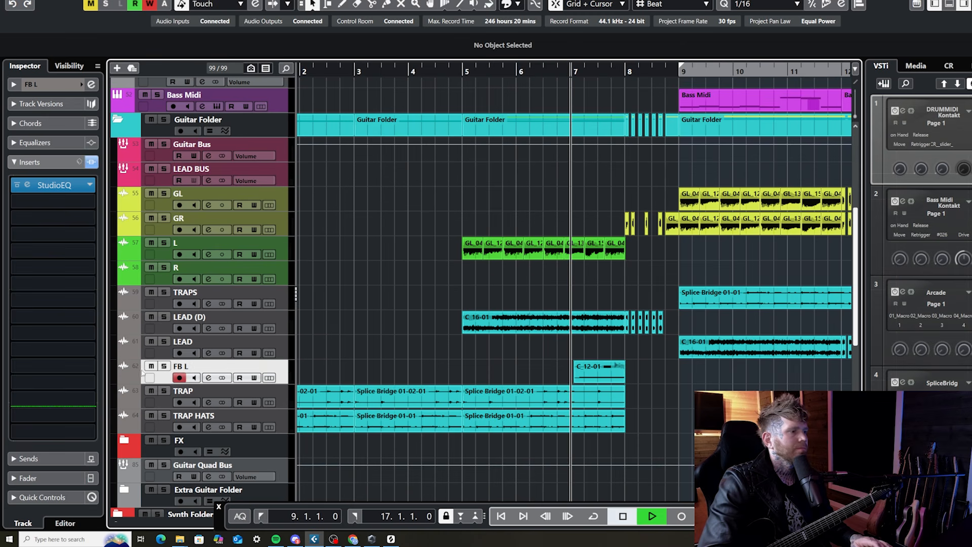
Solo the FB L track during playback to hear the feedback clip at bar 7
{"action": "left_click", "coordinate": [164, 366]}
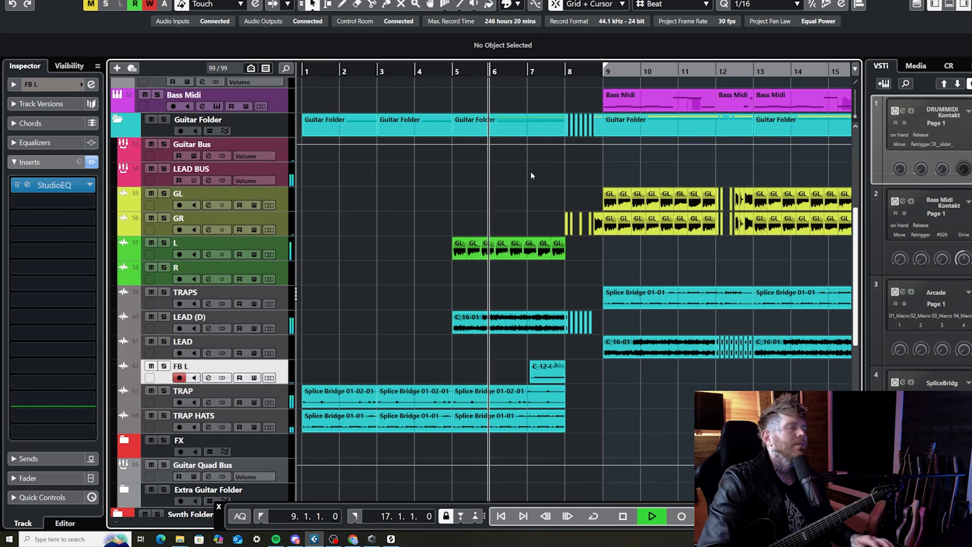
{"action": "key", "text": "g"}
{"action": "key", "text": "g"}
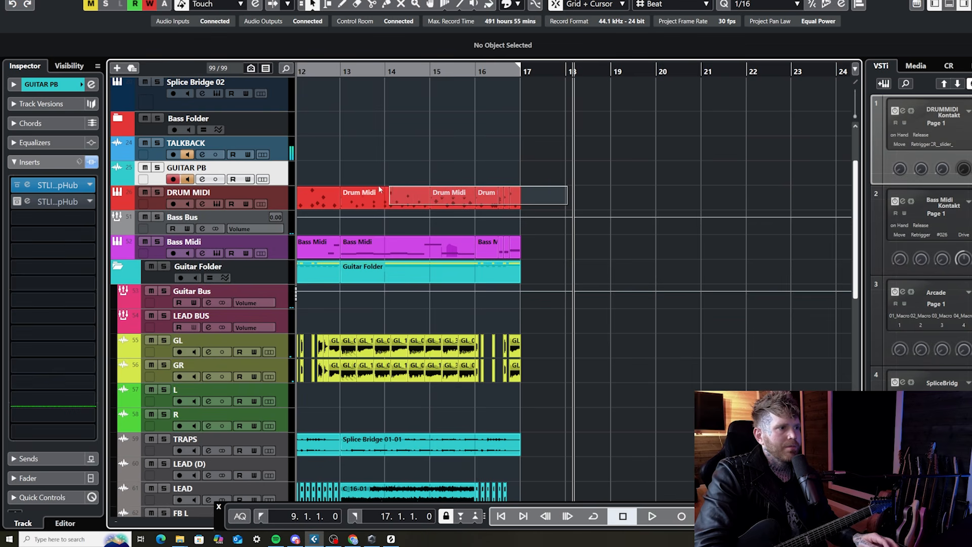
Duplicate the Drum Midi clips of bars 13 to 16 to bar 17 and play the copy
{"action": "left_click", "coordinate": [348, 191]}
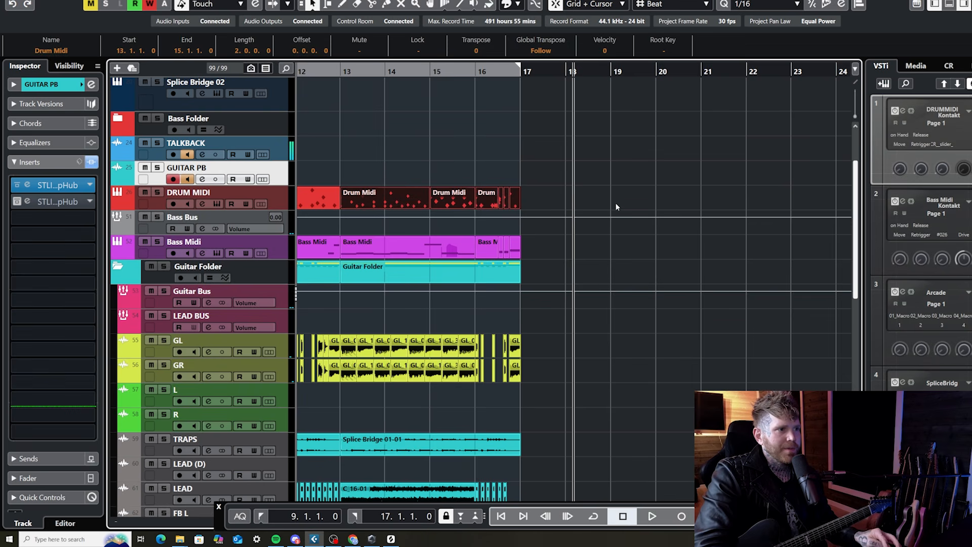
{"action": "key", "text": "ctrl+d"}
{"action": "left_click", "coordinate": [523, 72]}
{"action": "key", "text": "space"}
{"action": "left_click", "coordinate": [603, 159]}
{"action": "left_click", "coordinate": [564, 199]}
{"action": "key", "text": "space"}
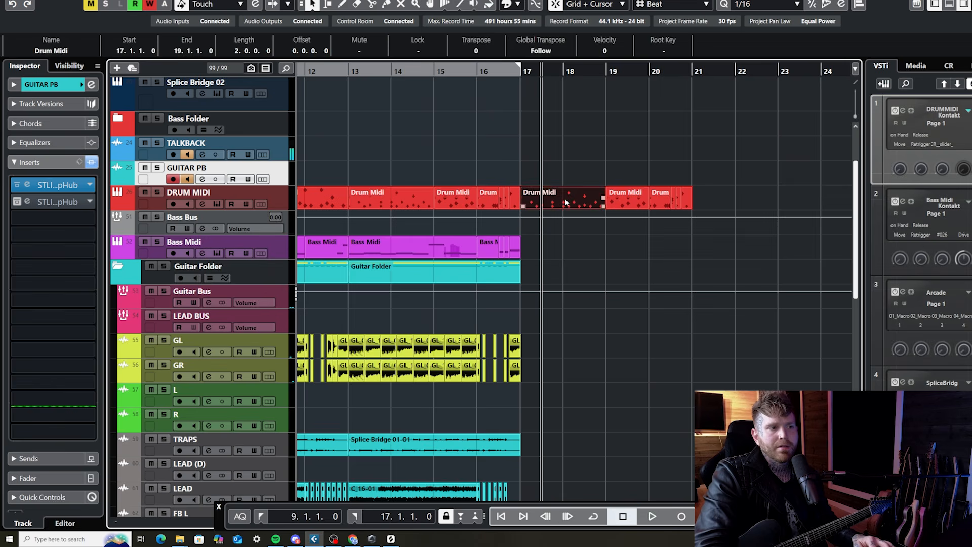
Open the Drum Midi clip at bar 17, move its open hat notes to the TIGHT HAT row, and play it
{"action": "double_click", "coordinate": [564, 198]}
{"action": "left_click_drag", "start_coordinate": [738, 343], "coordinate": [491, 328]}
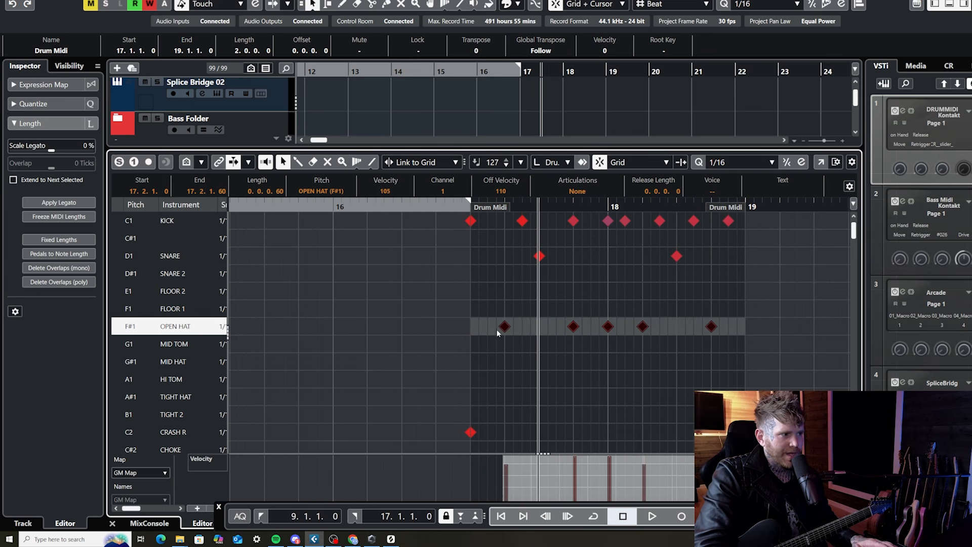
{"action": "left_click_drag", "start_coordinate": [508, 397], "coordinate": [508, 397]}
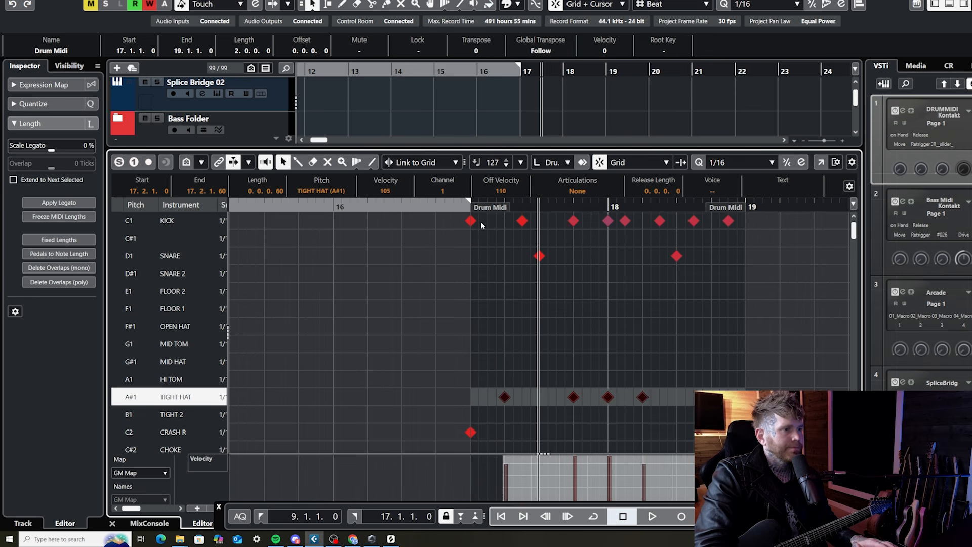
{"action": "left_click", "coordinate": [468, 207]}
{"action": "key", "text": "space"}
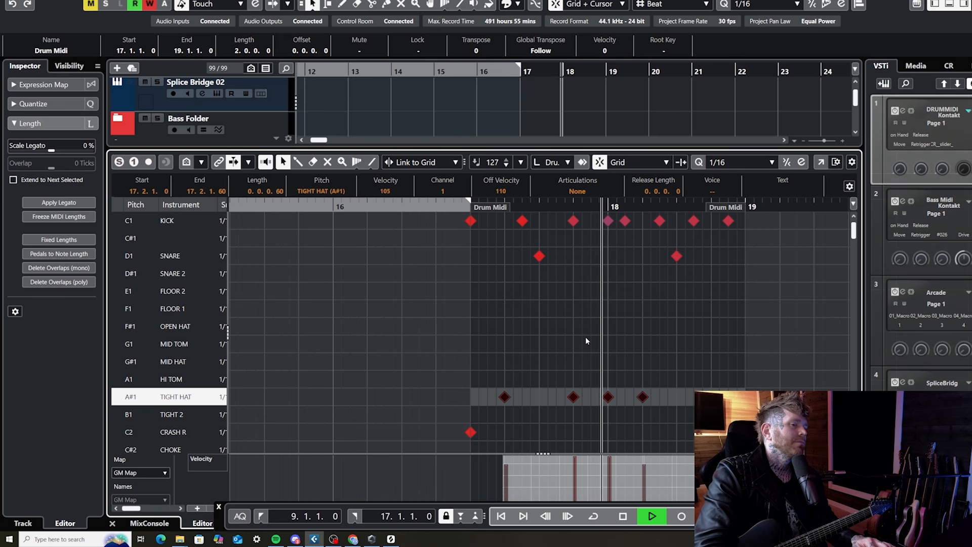
Delete the cymbal notes that follow the opening crashes in the drum clip at bar 17
{"action": "scroll", "coordinate": [616, 398], "scroll_direction": "down", "scroll_amount": 3}
{"action": "left_click_drag", "start_coordinate": [682, 445], "coordinate": [537, 344]}
{"action": "key", "text": "Delete"}
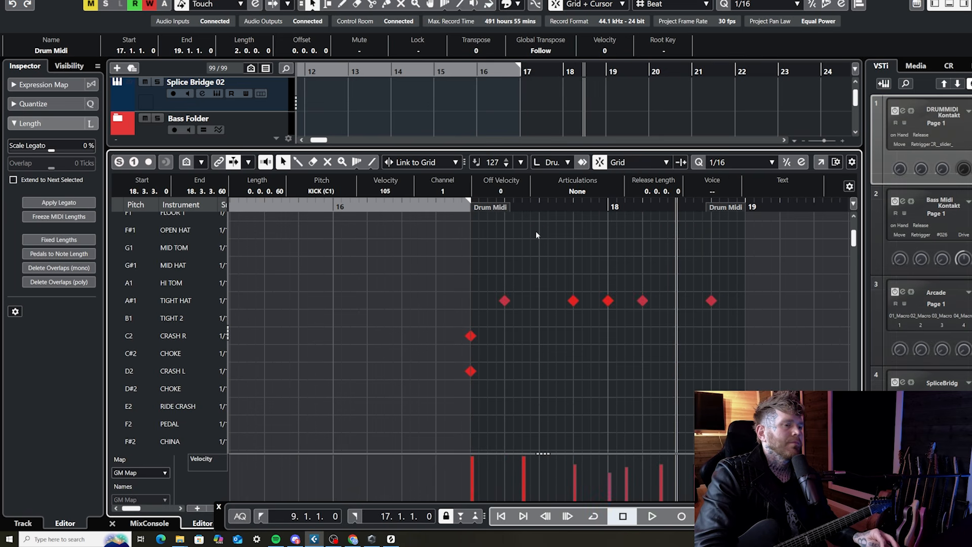
Add a TIGHT HAT note on beat 3 of bar 17 and play the pattern
{"action": "left_click", "coordinate": [505, 300]}
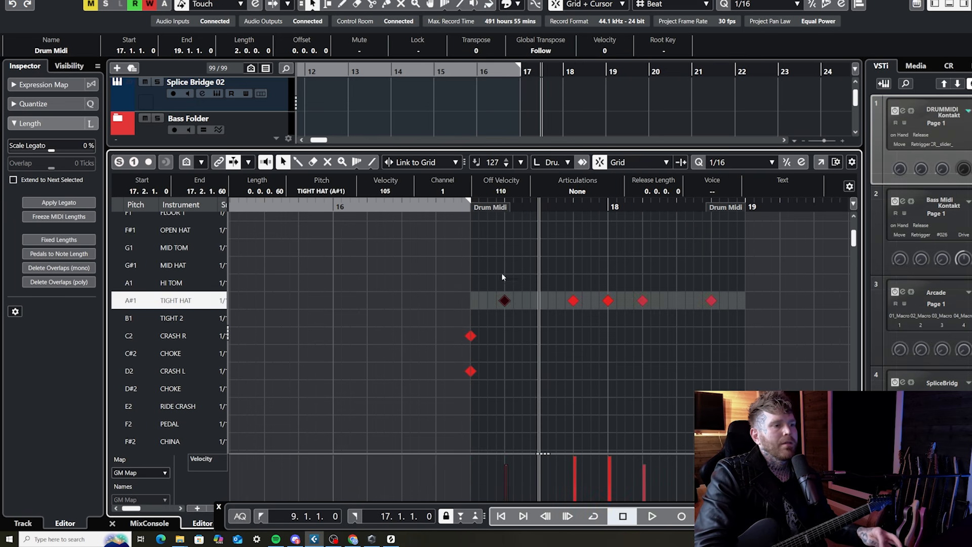
{"action": "left_click", "coordinate": [471, 207]}
{"action": "key", "text": "space"}
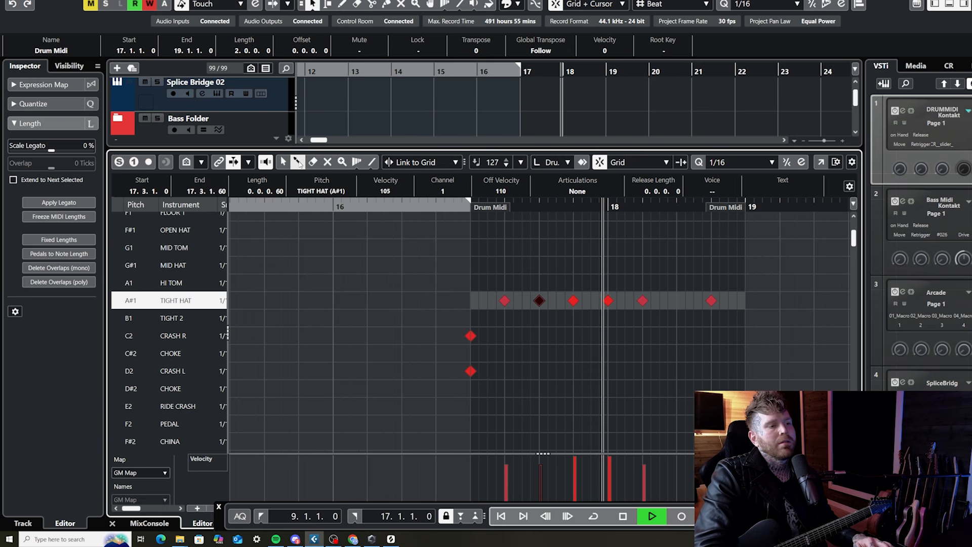
Edit the second kick hit of bar 17 with the Drumstick tool and replay the drum pattern
{"action": "left_click", "coordinate": [298, 162]}
{"action": "scroll", "coordinate": [496, 255], "scroll_direction": "up", "scroll_amount": 3}
{"action": "key", "text": "space"}
{"action": "key", "text": "space"}
{"action": "left_click_drag", "start_coordinate": [460, 207], "coordinate": [469, 209]}
{"action": "left_click", "coordinate": [524, 221]}
{"action": "key", "text": "space"}
{"action": "key", "text": "space"}
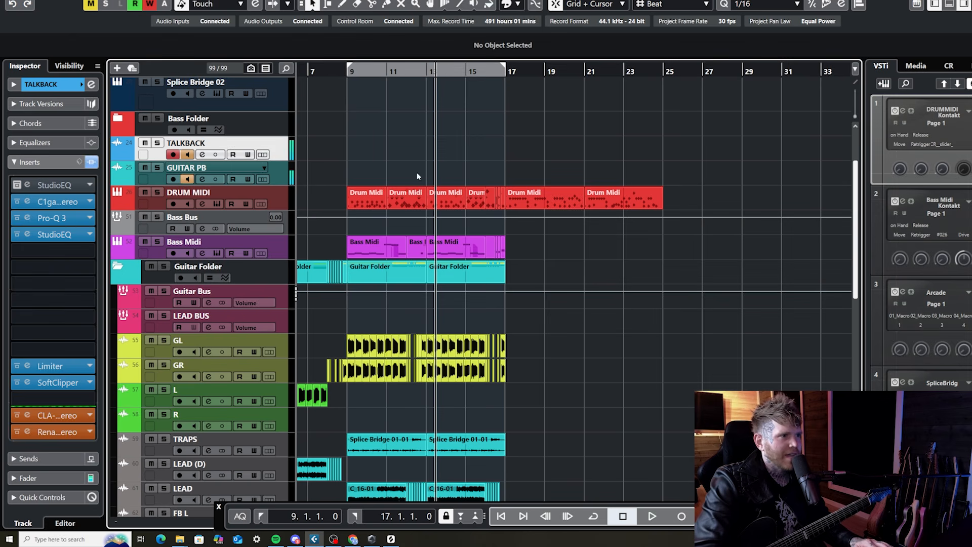
Record the guitar part over the programmed drums from bar 17
{"action": "left_click", "coordinate": [241, 301]}
{"action": "key", "text": "KP_Multiply"}
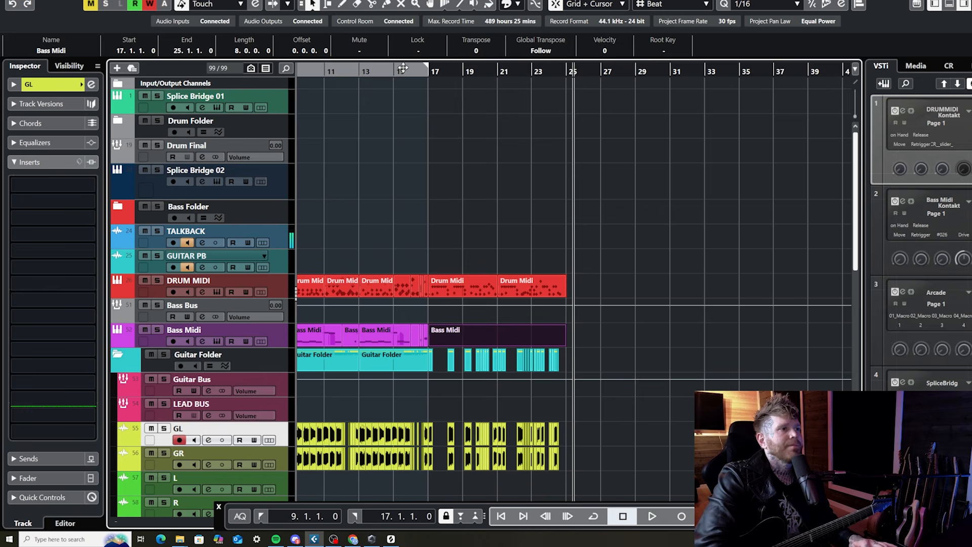
Play from before bar 17, open the empty Bass Midi clip there, and draw a bass note for the guitar part
{"action": "left_click", "coordinate": [403, 67]}
{"action": "key", "text": "h"}
{"action": "key", "text": "space"}
{"action": "key", "text": "h"}
{"action": "key", "text": "h"}
{"action": "double_click", "coordinate": [679, 335]}
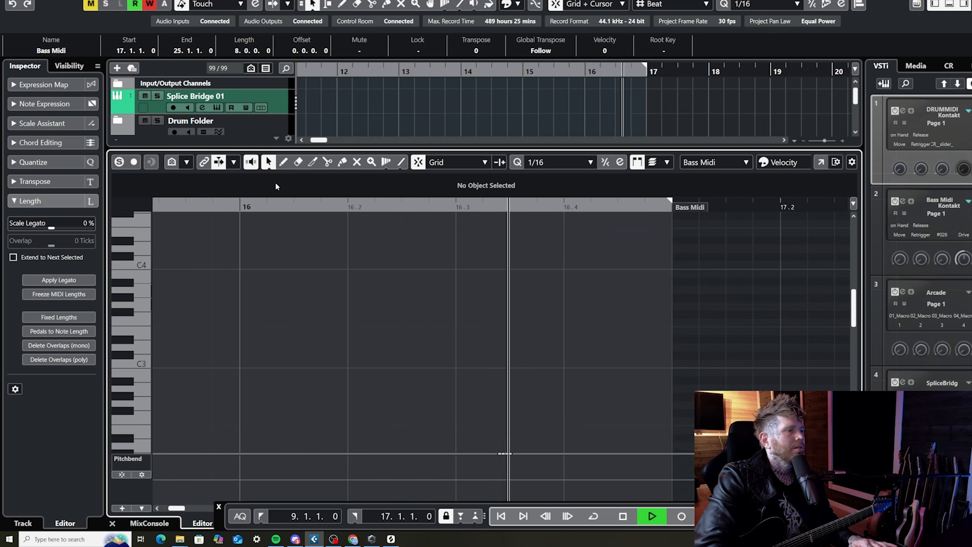
{"action": "key", "text": "g"}
{"action": "left_click_drag", "start_coordinate": [409, 403], "coordinate": [586, 403]}
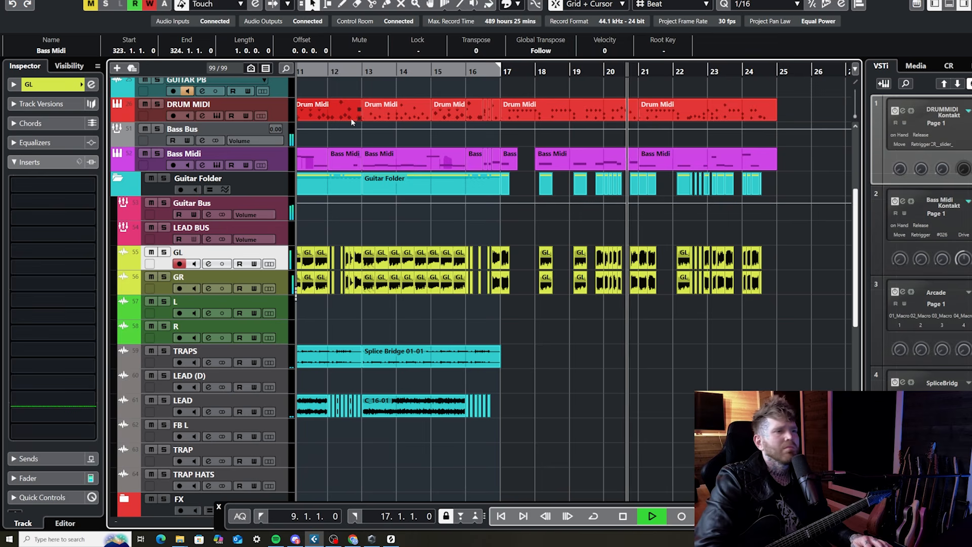
Play the section after bar 17 to check the bass notes with the guitars and drums
{"action": "key", "text": "g"}
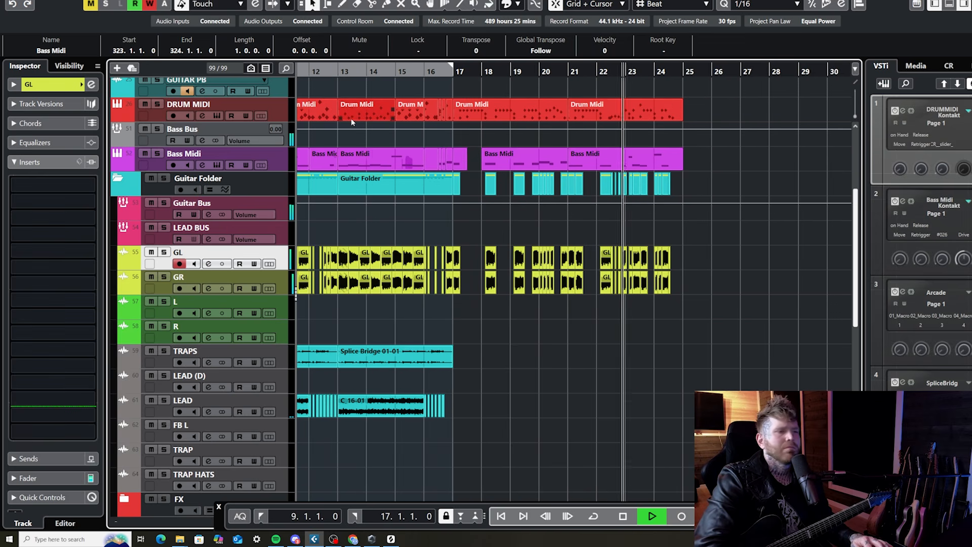
{"action": "key", "text": "g"}
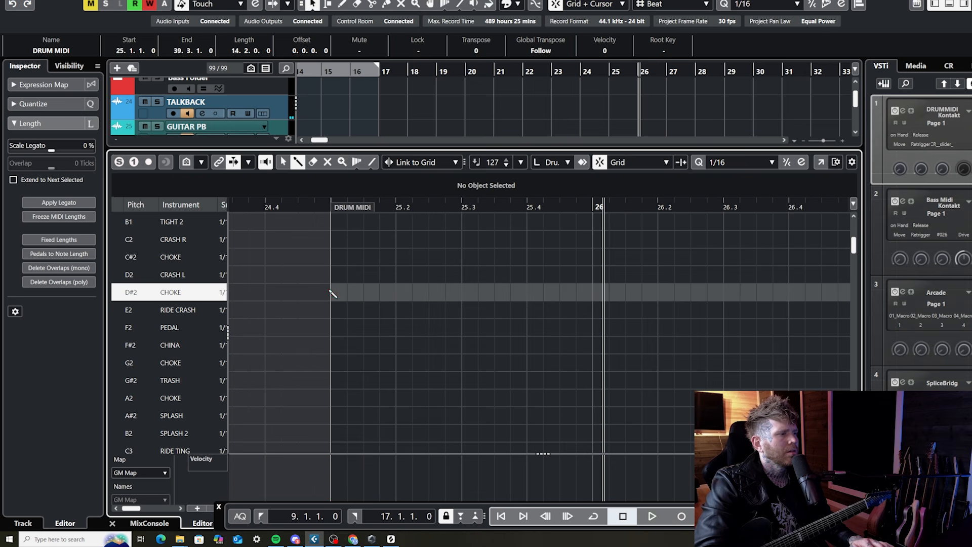
Place CRASH R and CRASH L notes at the start of bar 25 and a CRASH L on beat 25.3, and play them
{"action": "left_click", "coordinate": [331, 257]}
{"action": "left_click_drag", "start_coordinate": [331, 256], "coordinate": [330, 239]}
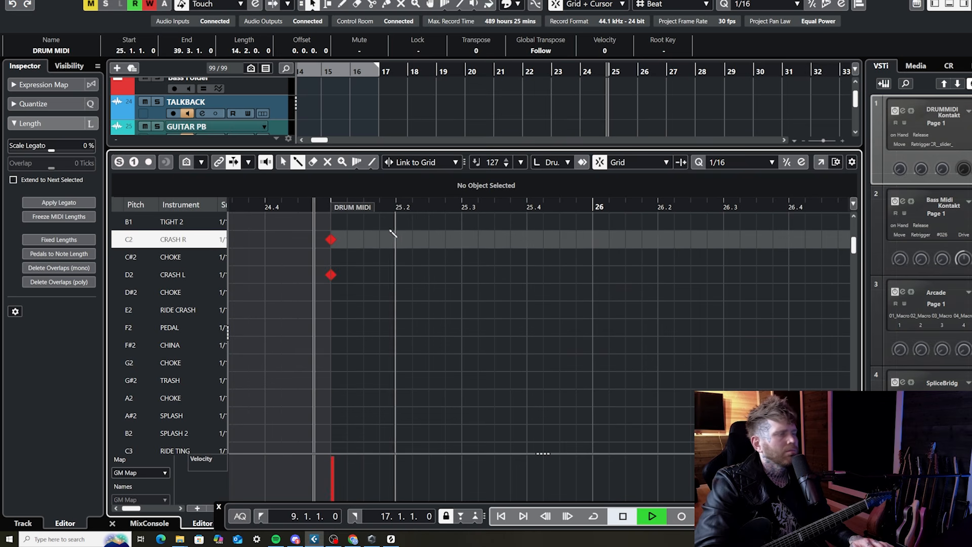
{"action": "left_click", "coordinate": [461, 274]}
{"action": "key", "text": "space"}
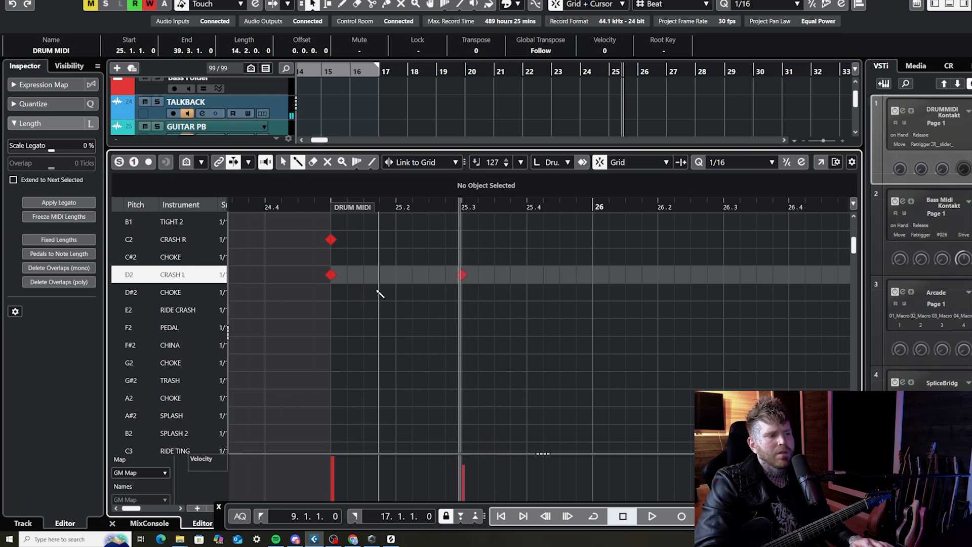
{"action": "left_click_drag", "start_coordinate": [315, 205], "coordinate": [362, 227]}
{"action": "key", "text": "space"}
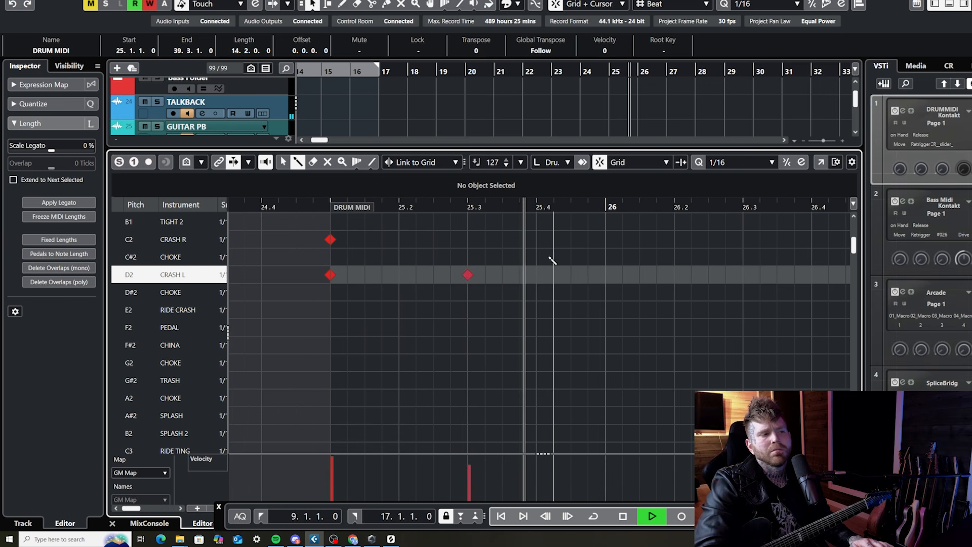
Place CRASH L notes at the start of bar 26 and on beat 26.3, playing the section from bar 25
{"action": "key", "text": "space"}
{"action": "left_click_drag", "start_coordinate": [328, 210], "coordinate": [334, 218]}
{"action": "key", "text": "space"}
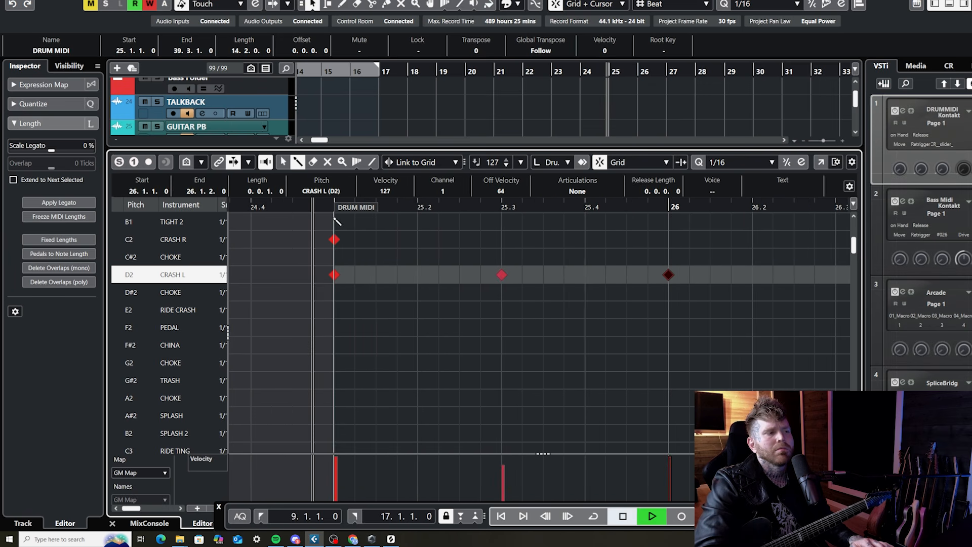
{"action": "key", "text": "g"}
{"action": "key", "text": "g"}
{"action": "key", "text": "g"}
{"action": "key", "text": "g"}
{"action": "key", "text": "h"}
{"action": "key", "text": "h"}
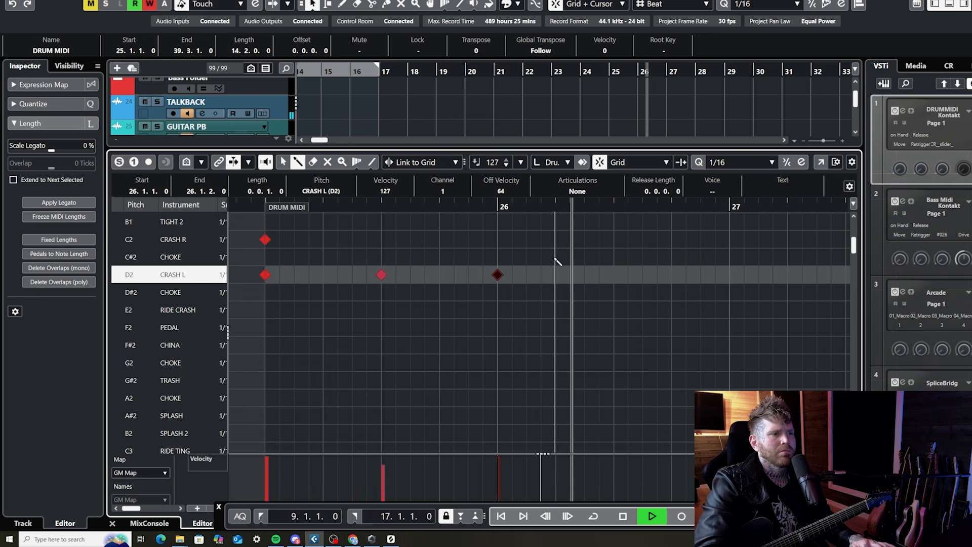
{"action": "key", "text": "space"}
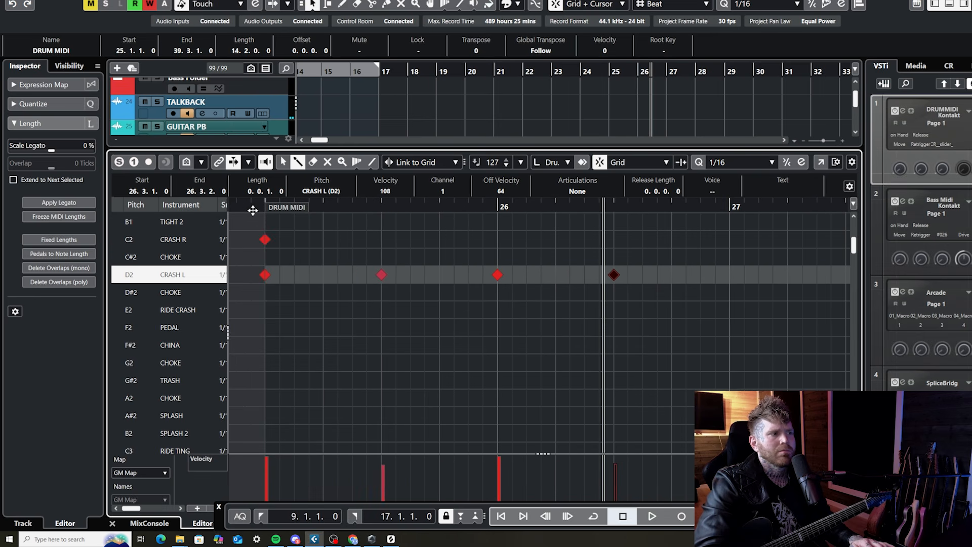
Add a KICK note at 26.2.3 to the drum pattern and play the pattern
{"action": "scroll", "coordinate": [570, 227], "scroll_direction": "up", "scroll_amount": 4}
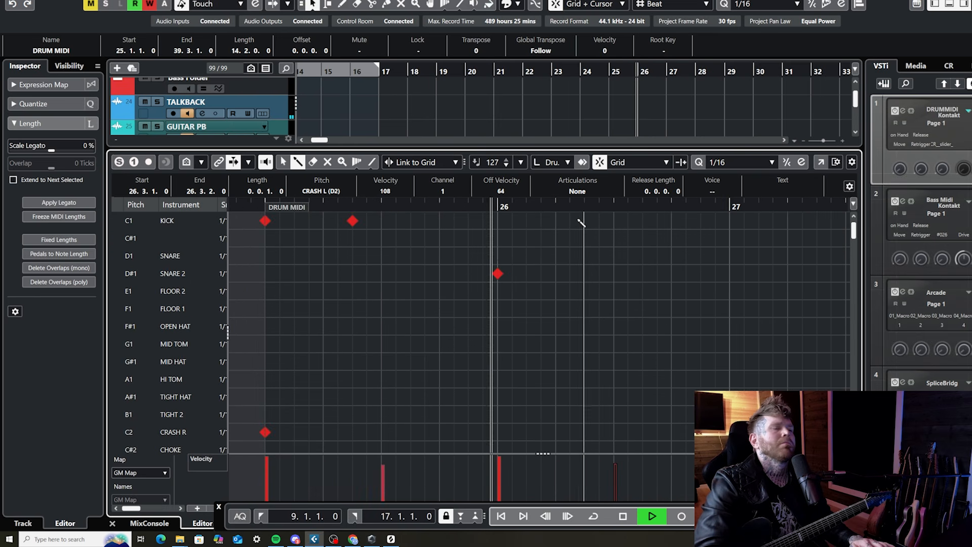
{"action": "key", "text": "space"}
{"action": "left_click", "coordinate": [585, 221]}
{"action": "left_click_drag", "start_coordinate": [509, 207], "coordinate": [507, 210]}
{"action": "key", "text": "space"}
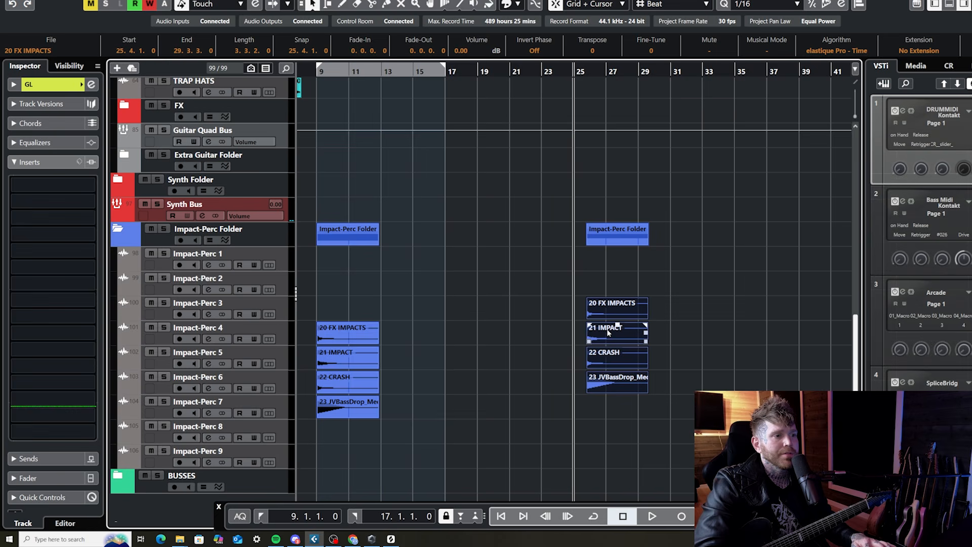
Move the copied FX impact, impact, crash and bass drop clips to bar 25 on the Impact-Perc 4 to 7 tracks
{"action": "scroll", "coordinate": [610, 330], "scroll_direction": "up", "scroll_amount": 3}
{"action": "scroll", "coordinate": [610, 330], "scroll_direction": "down", "scroll_amount": 3}
{"action": "left_click_drag", "start_coordinate": [613, 334], "coordinate": [594, 342]}
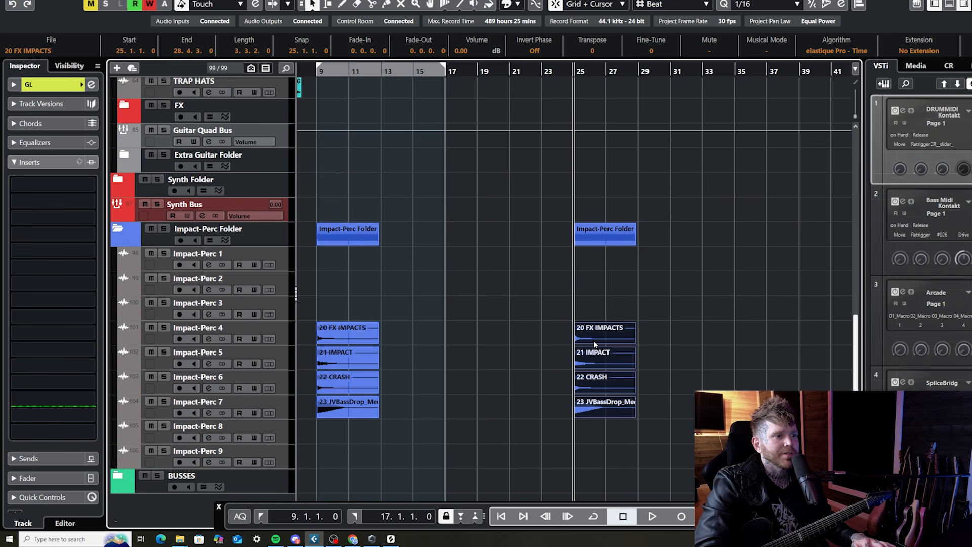
Play from within bar 21 to check the lead-in to the new section at bar 25
{"action": "key", "text": "h"}
{"action": "scroll", "coordinate": [623, 296], "scroll_direction": "up", "scroll_amount": 3}
{"action": "key", "text": "h"}
{"action": "key", "text": "h"}
{"action": "key", "text": "h"}
{"action": "key", "text": "h"}
{"action": "key", "text": "h"}
{"action": "scroll", "coordinate": [623, 294], "scroll_direction": "up", "scroll_amount": 3}
{"action": "scroll", "coordinate": [624, 294], "scroll_direction": "down", "scroll_amount": 4}
{"action": "key", "text": "g"}
{"action": "key", "text": "g"}
{"action": "key", "text": "g"}
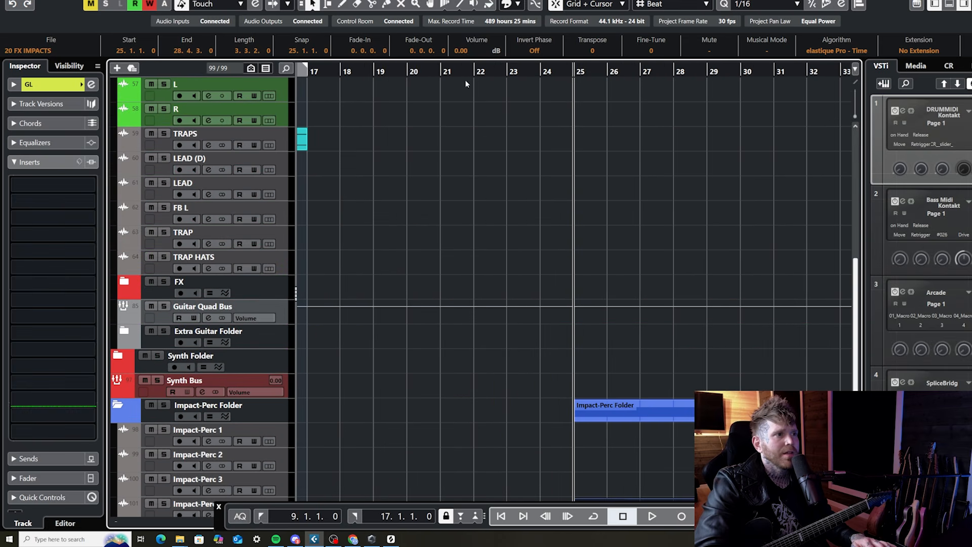
{"action": "left_click", "coordinate": [465, 72]}
{"action": "scroll", "coordinate": [551, 169], "scroll_direction": "up", "scroll_amount": 6}
{"action": "key", "text": "space"}
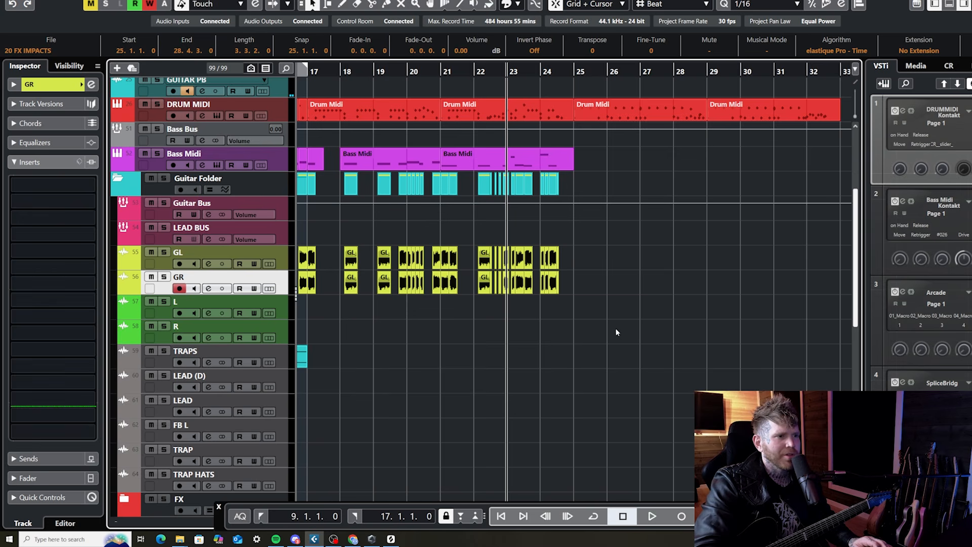
Record a guitar take on the GR track, trim its start to bar 25, and record another take on the L track
{"action": "left_click", "coordinate": [687, 520]}
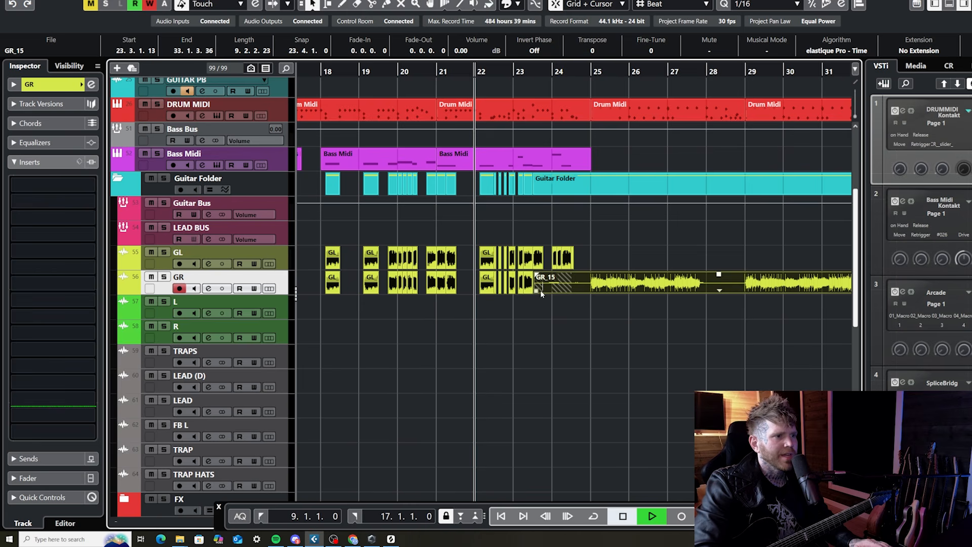
{"action": "left_click_drag", "start_coordinate": [543, 289], "coordinate": [591, 291]}
{"action": "key", "text": "Down"}
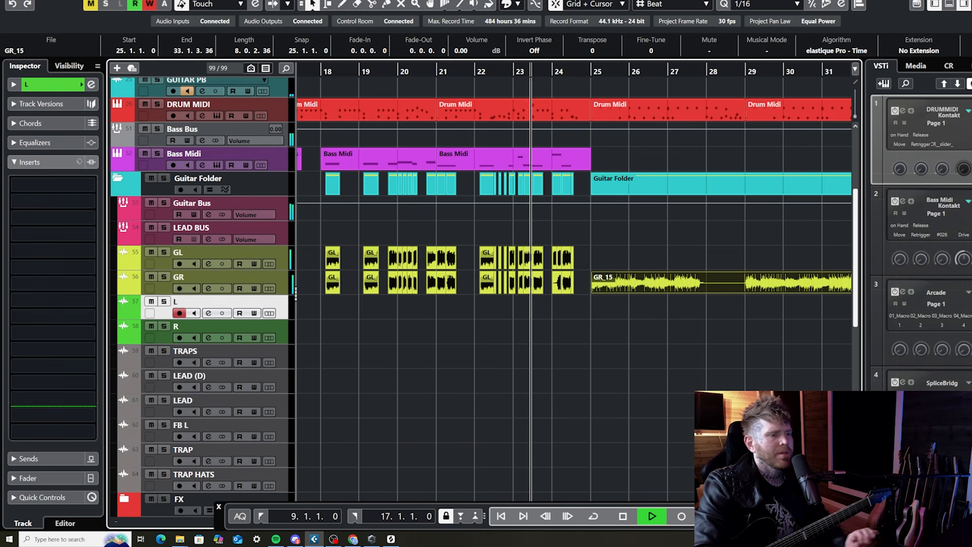
{"action": "left_click", "coordinate": [682, 516]}
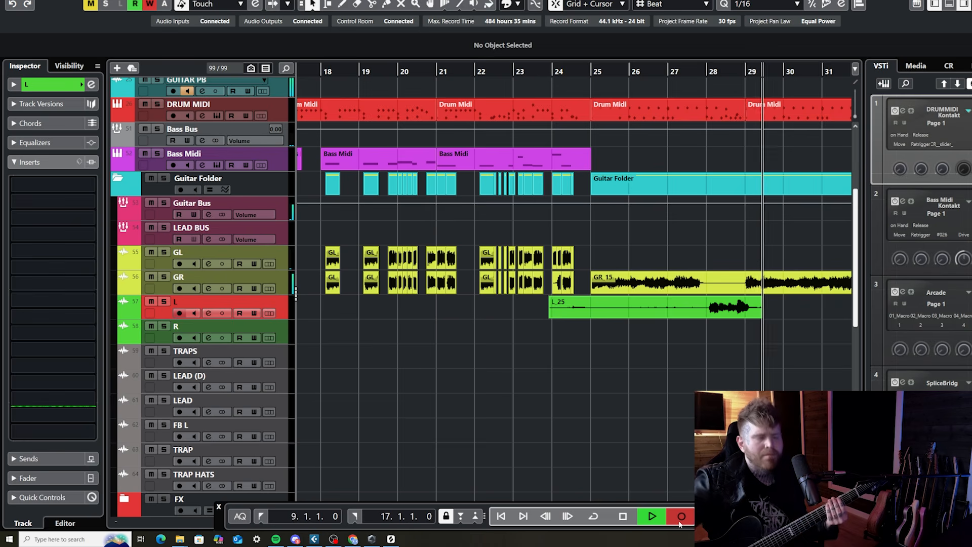
Record a new guitar take for the section from bar 25 on the GR track and double it on the GL track
{"action": "left_click", "coordinate": [681, 517]}
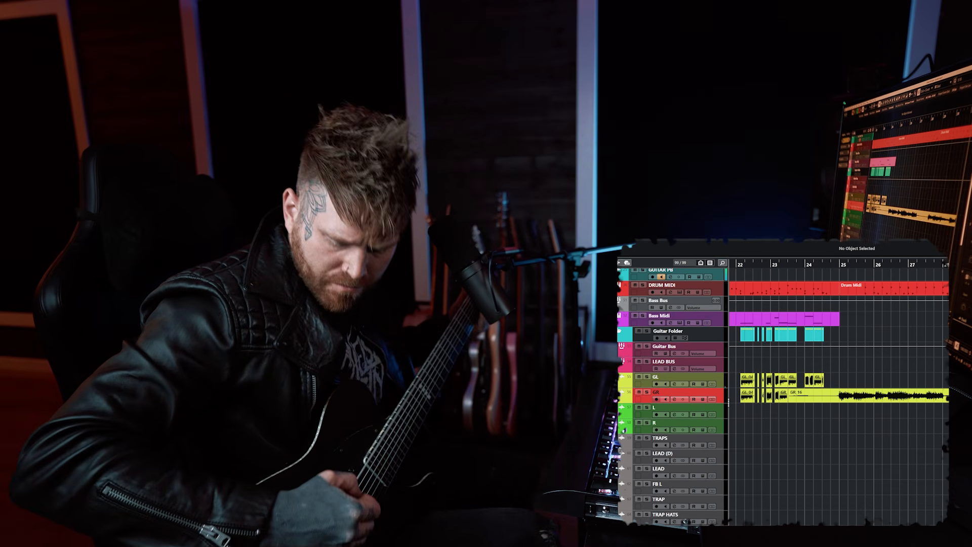
{"action": "key", "text": "space"}
{"action": "key", "text": "space"}
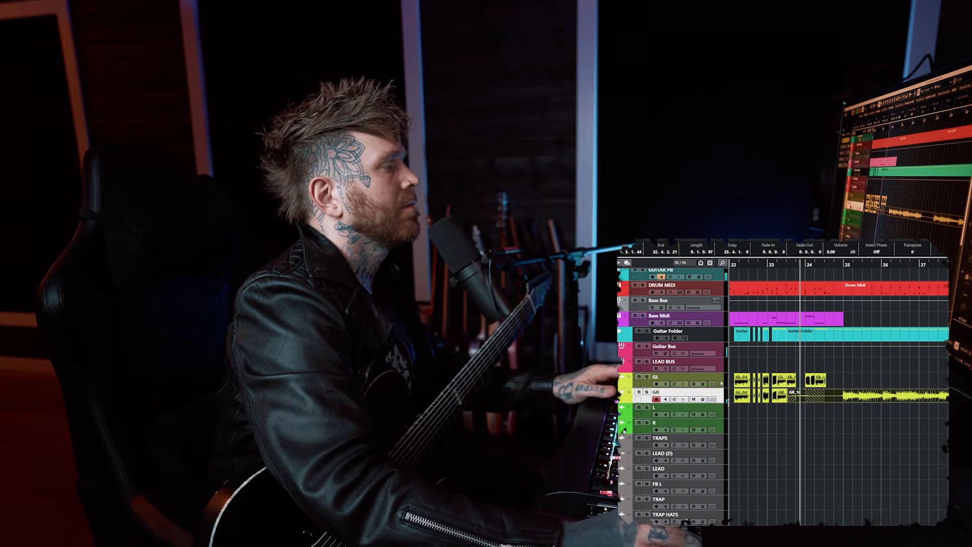
{"action": "key", "text": "Up"}
{"action": "key", "text": "KP_Multiply"}
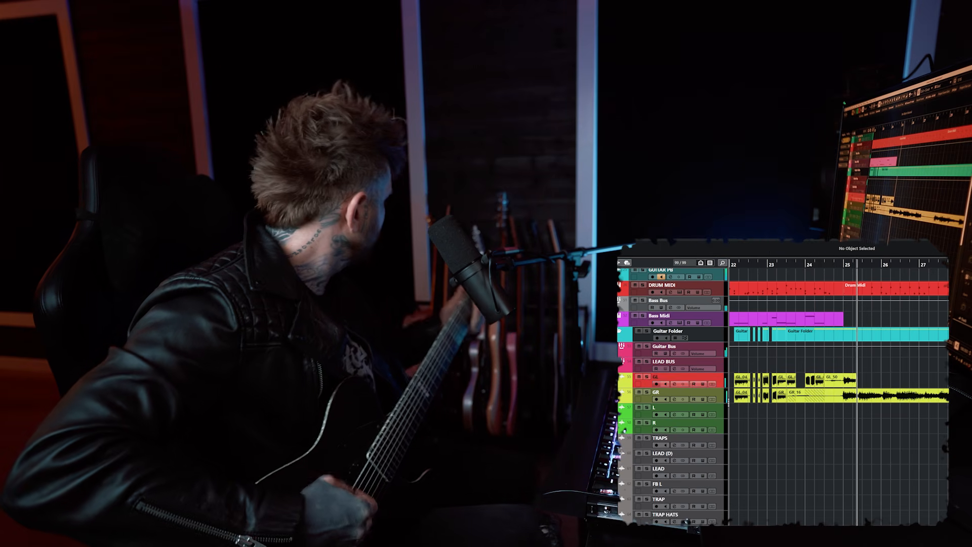